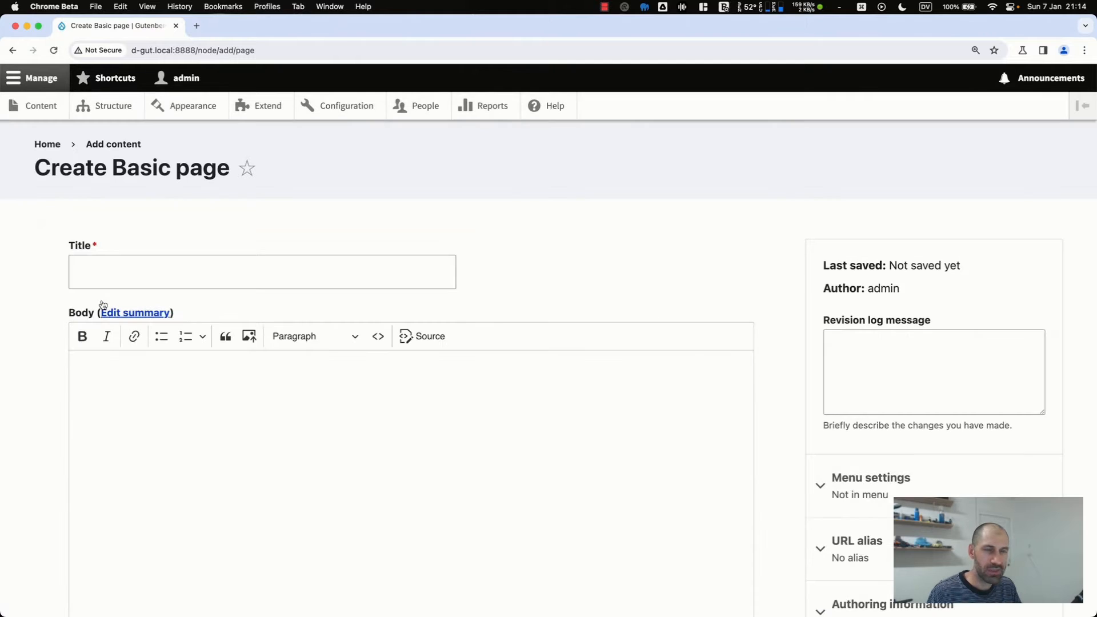
# - Start creating a new Article instead of a Basic page and check the browser's developer console
pyautogui.press('super+bracketleft')
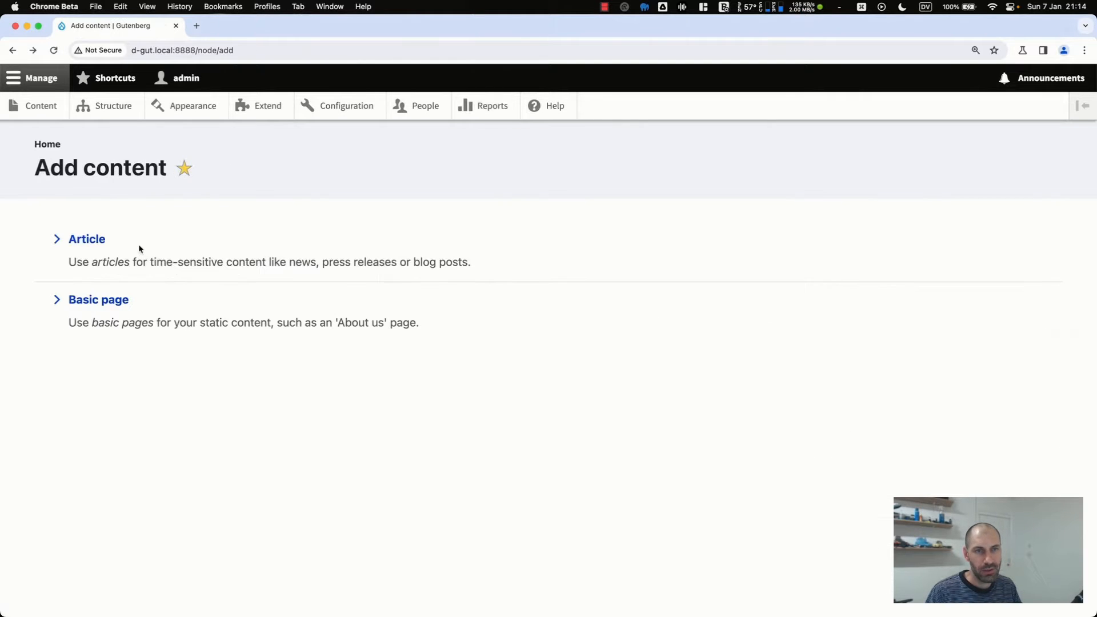
pyautogui.click(82, 244)
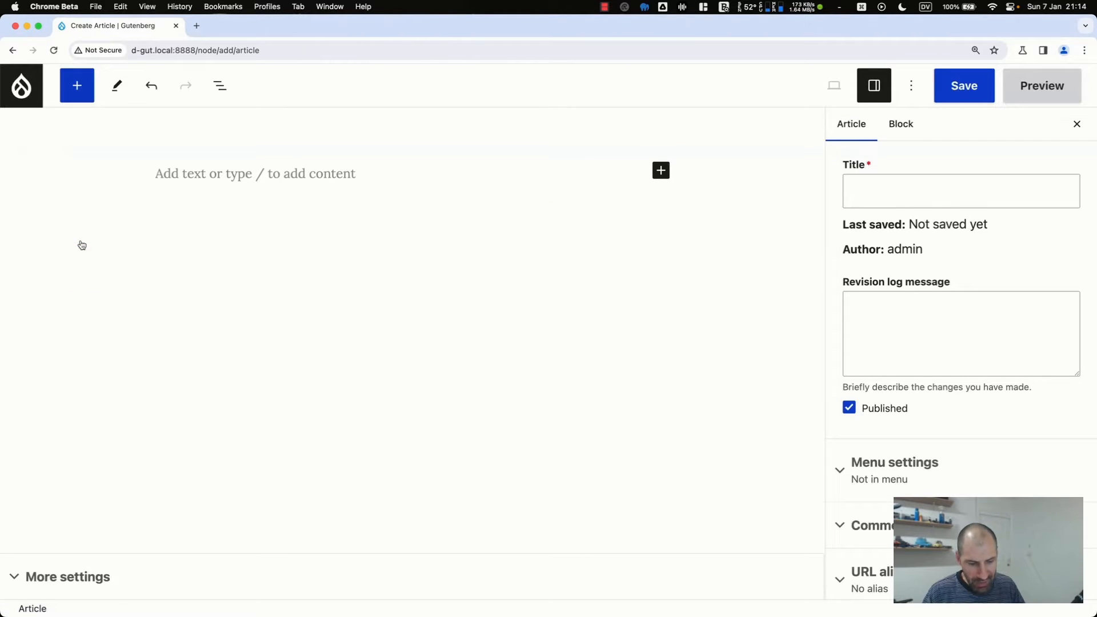
pyautogui.press('super+alt+i')
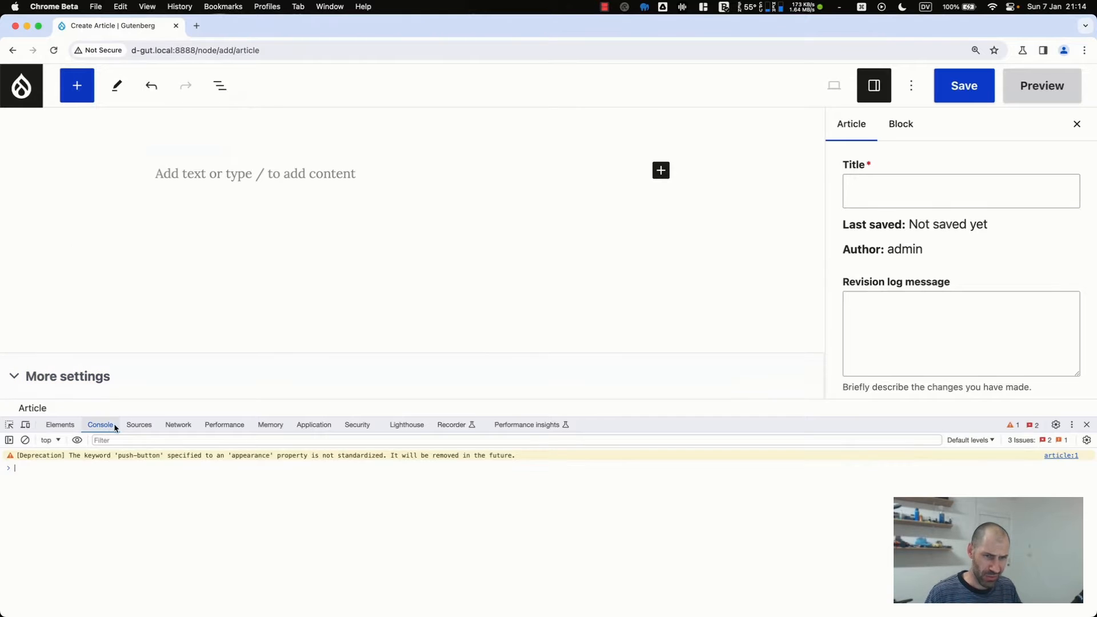
pyautogui.click(100, 424)
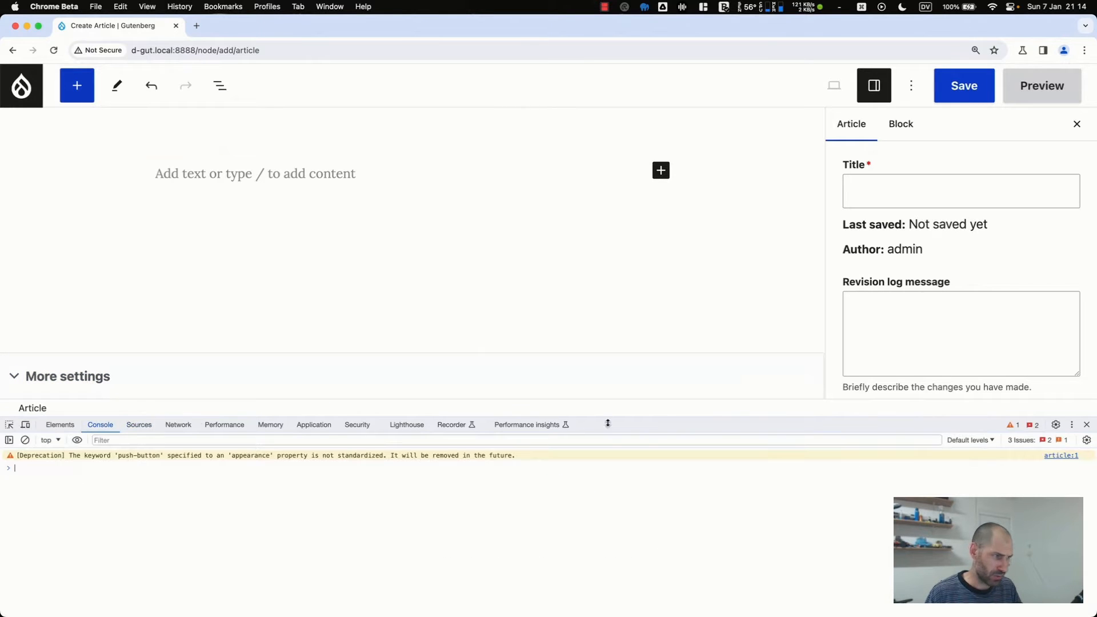
pyautogui.click(1087, 424)
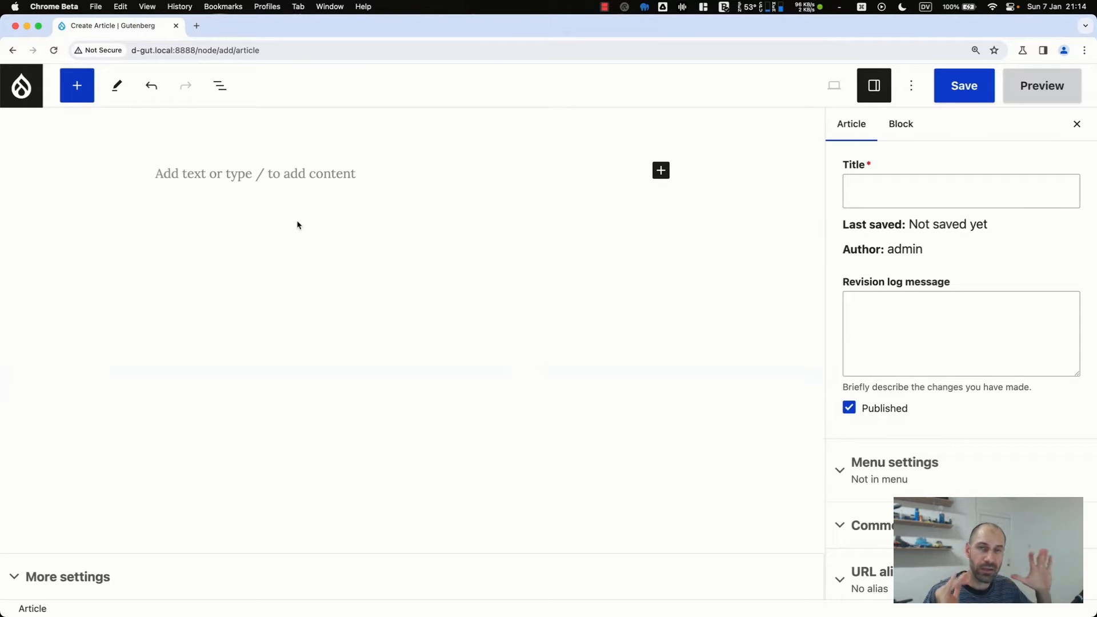
# - Write the test paragraph "Test paragraphnthn.thsntha soenhtosneantentoe nt" in the article body
pyautogui.click(220, 168)
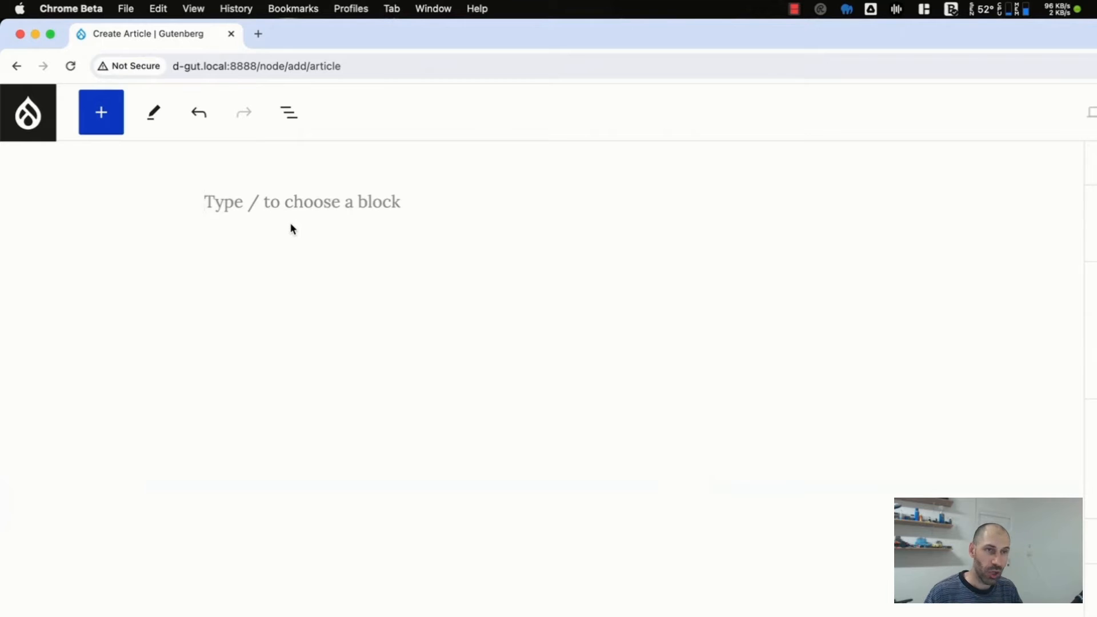
pyautogui.write('Test p')
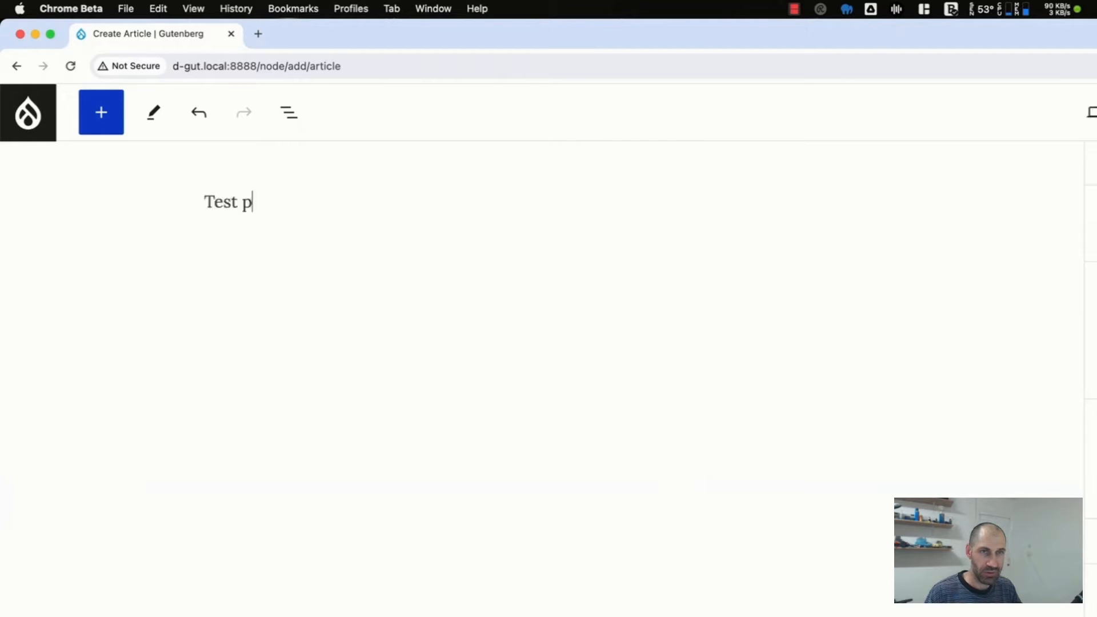
pyautogui.write('aragraph')
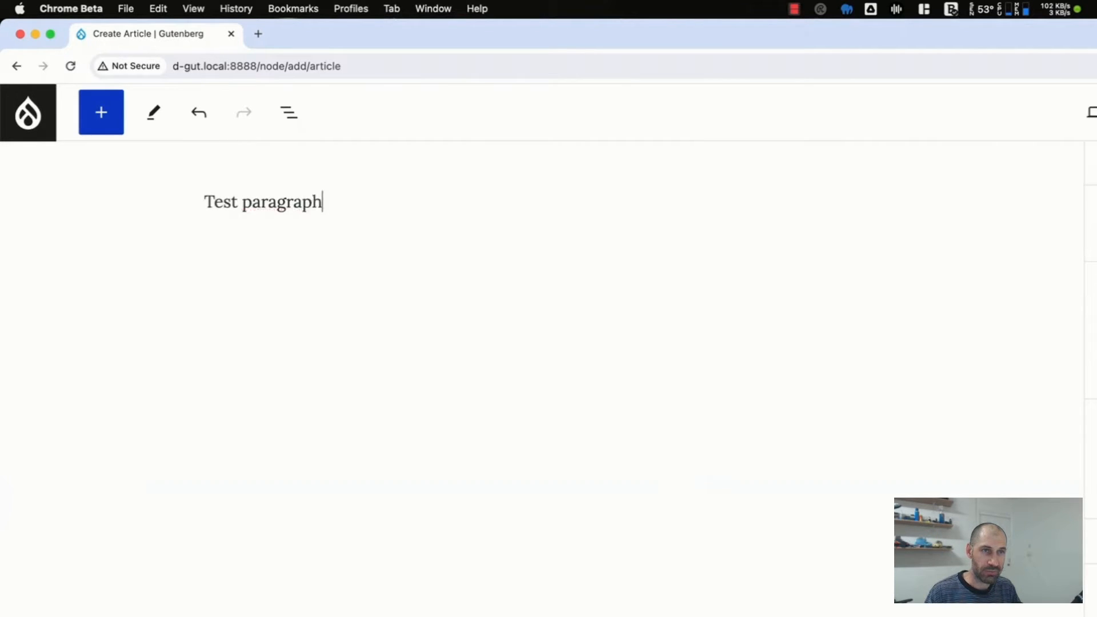
pyautogui.write('nthn.thsntha soenhtosneantentoe nt')
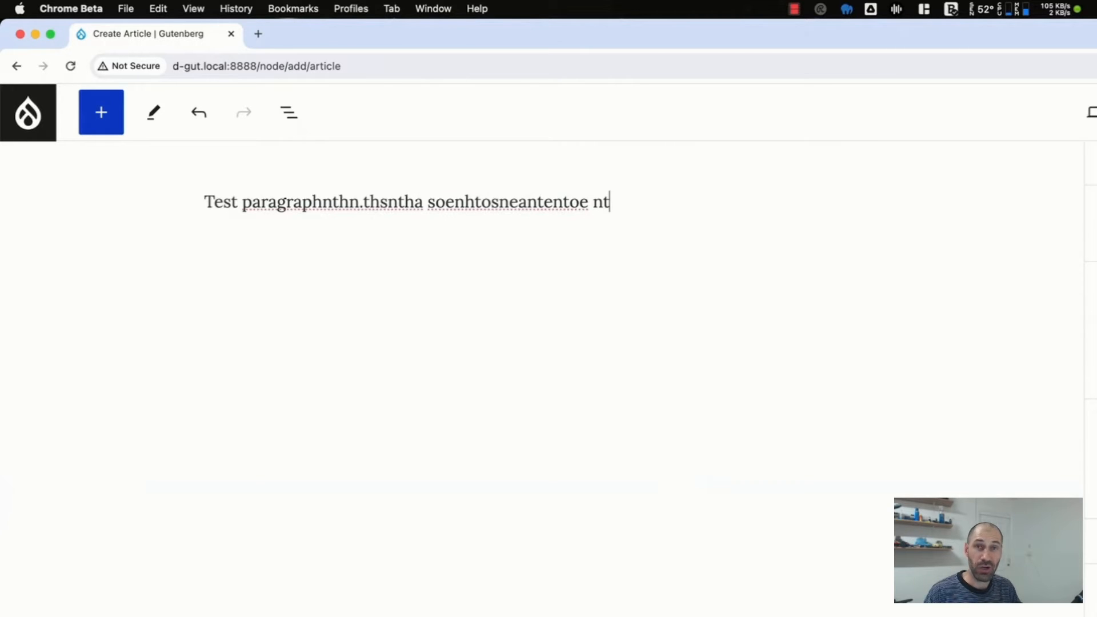
# - Add an Image block below the test paragraph from the inline block chooser and remove it again
pyautogui.press('Return')
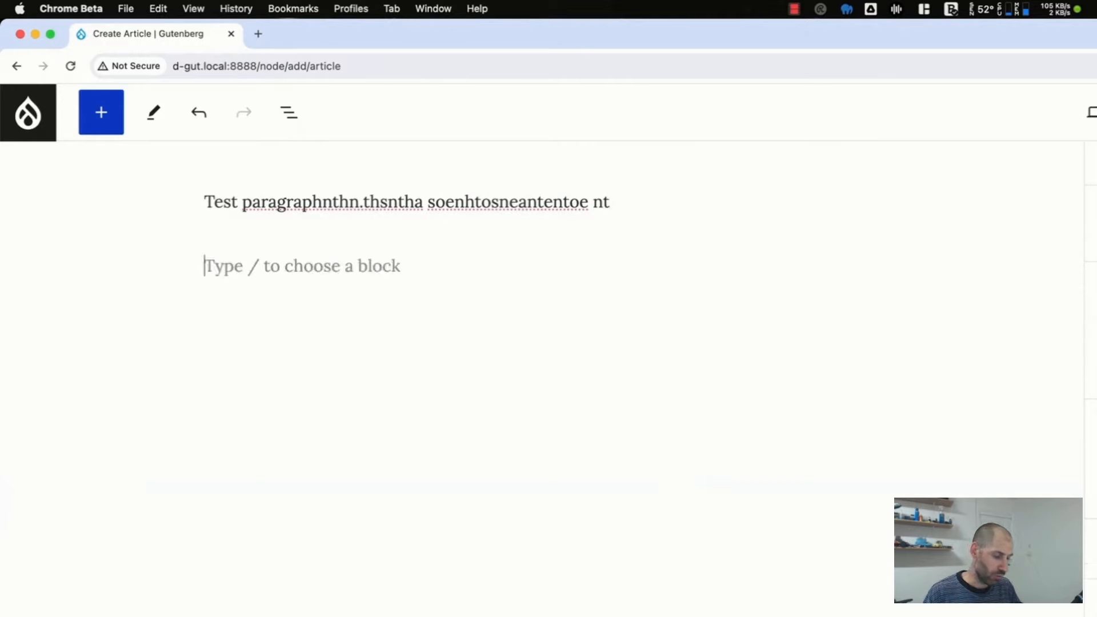
pyautogui.write('/')
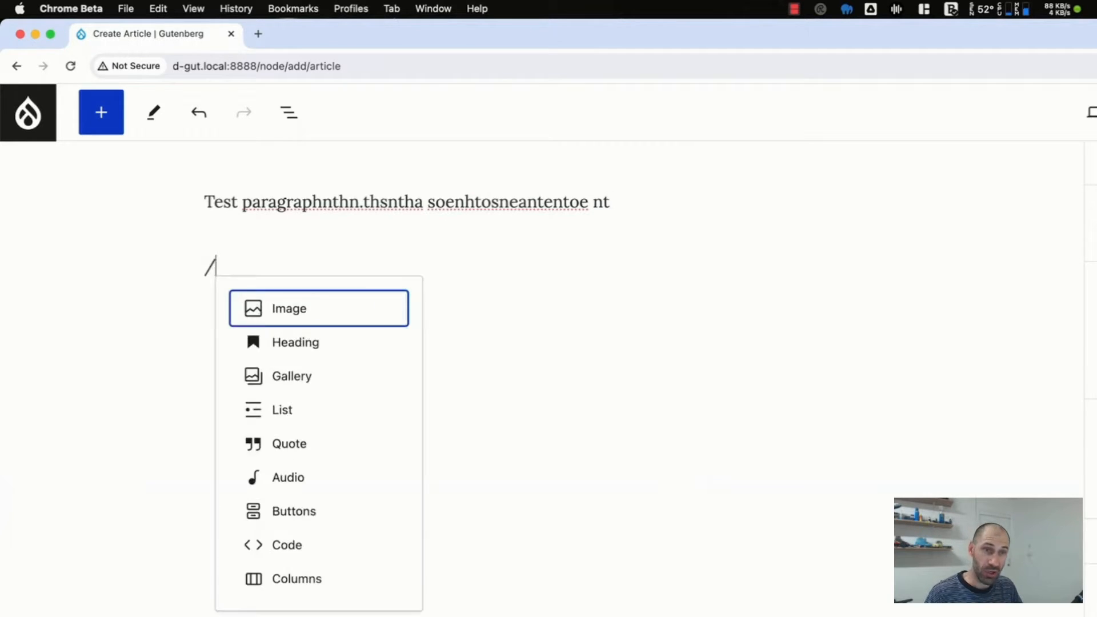
pyautogui.write('par')
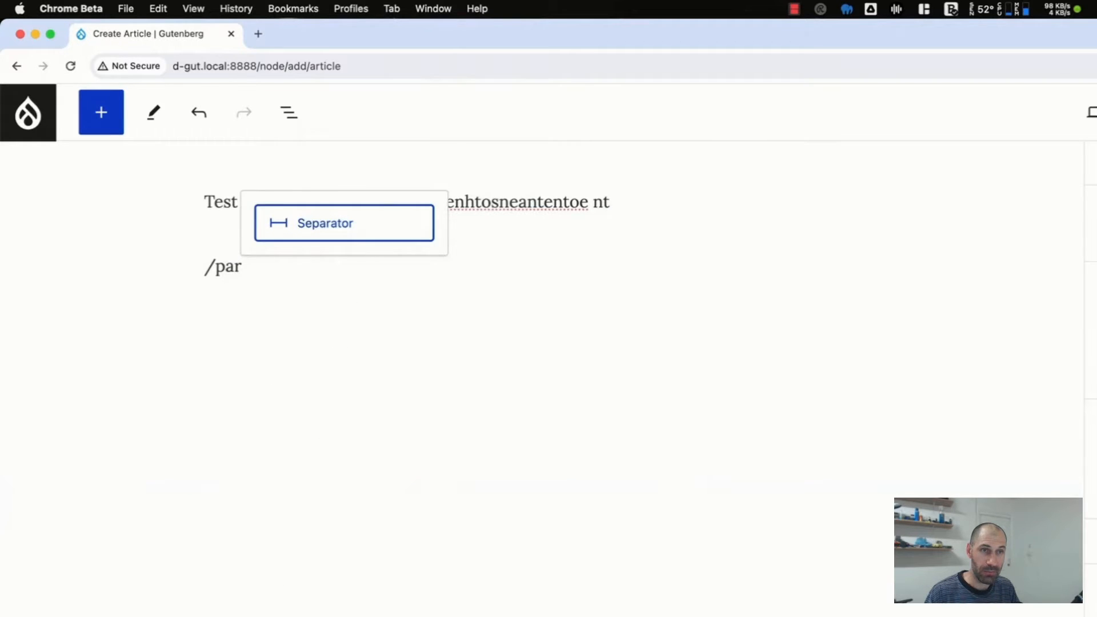
pyautogui.press('BackSpace')
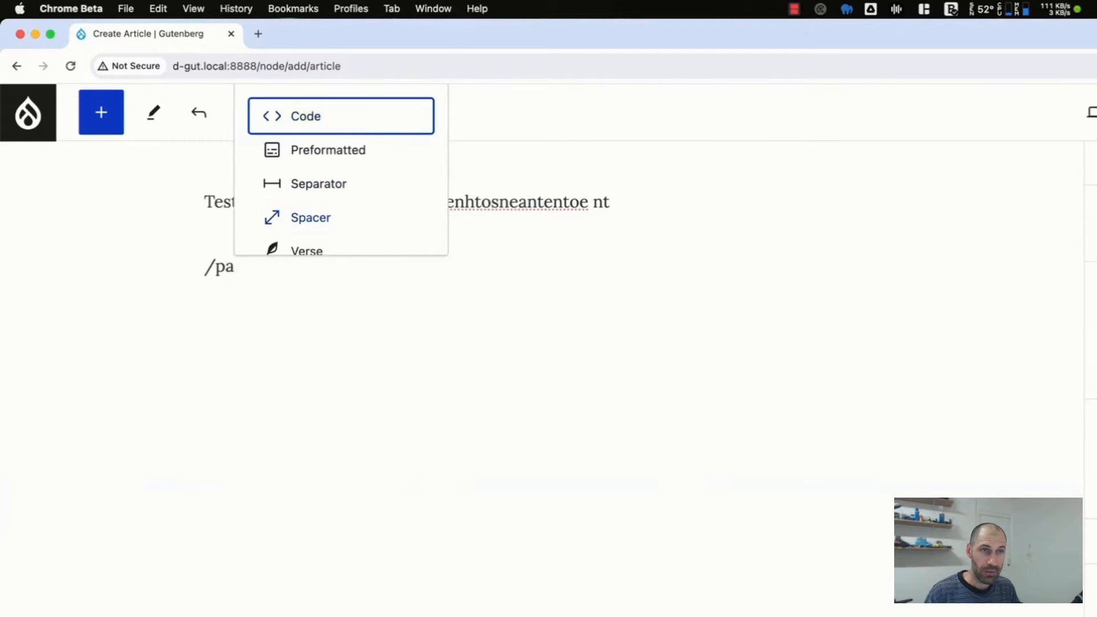
pyautogui.press('BackSpace')
pyautogui.press('BackSpace')
pyautogui.write('im')
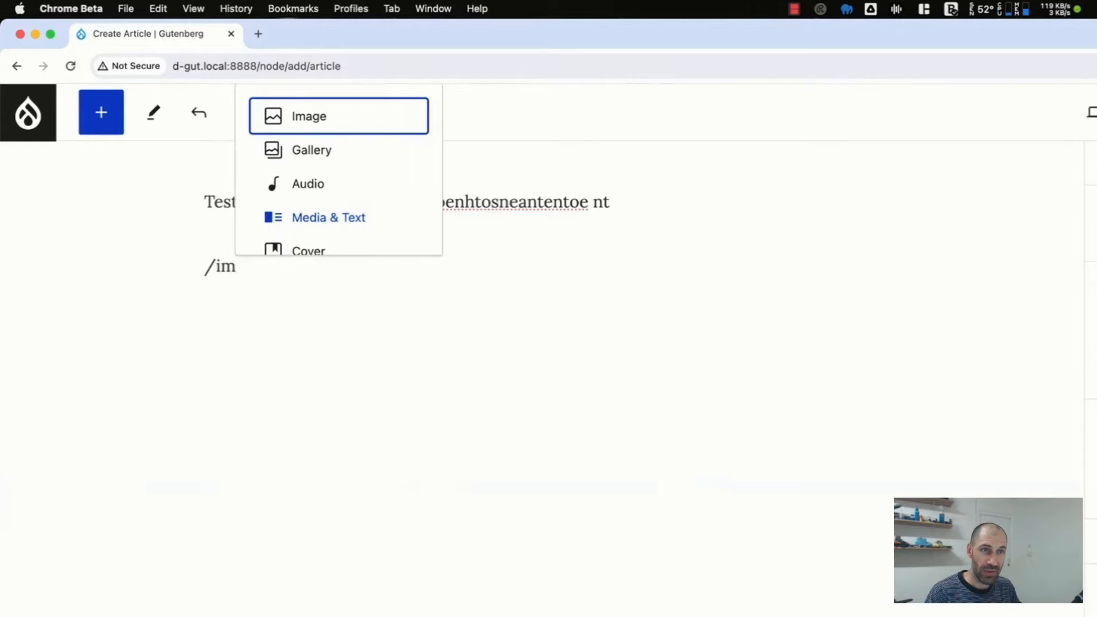
pyautogui.press('Return')
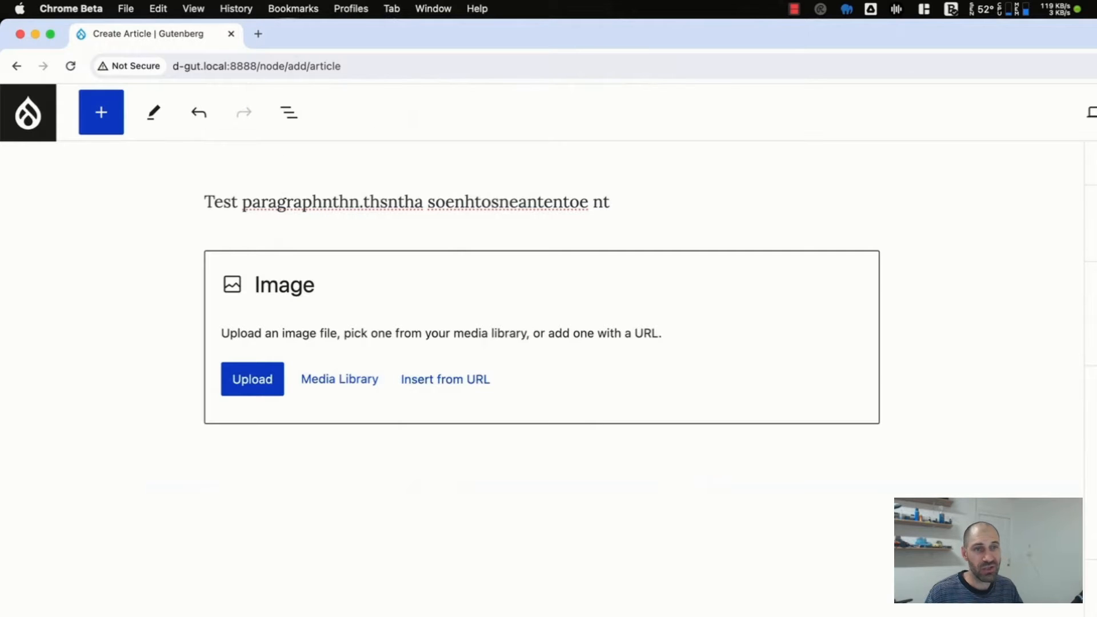
pyautogui.press('BackSpace')
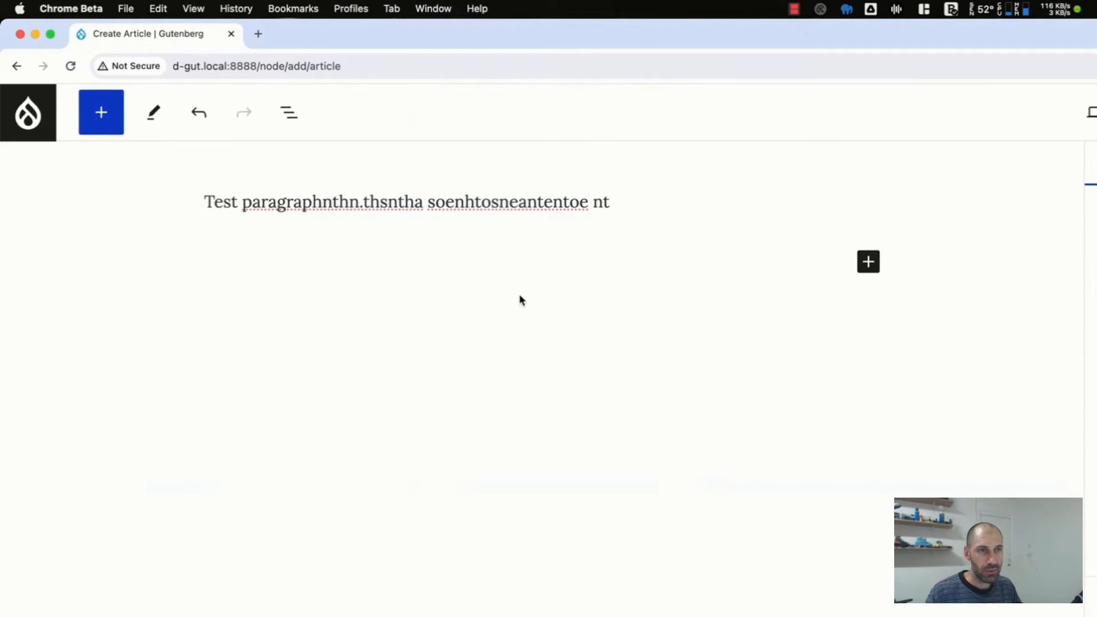
# - Add a Heading block below the test paragraph and view its heading level options
pyautogui.press('Return')
pyautogui.write('/')
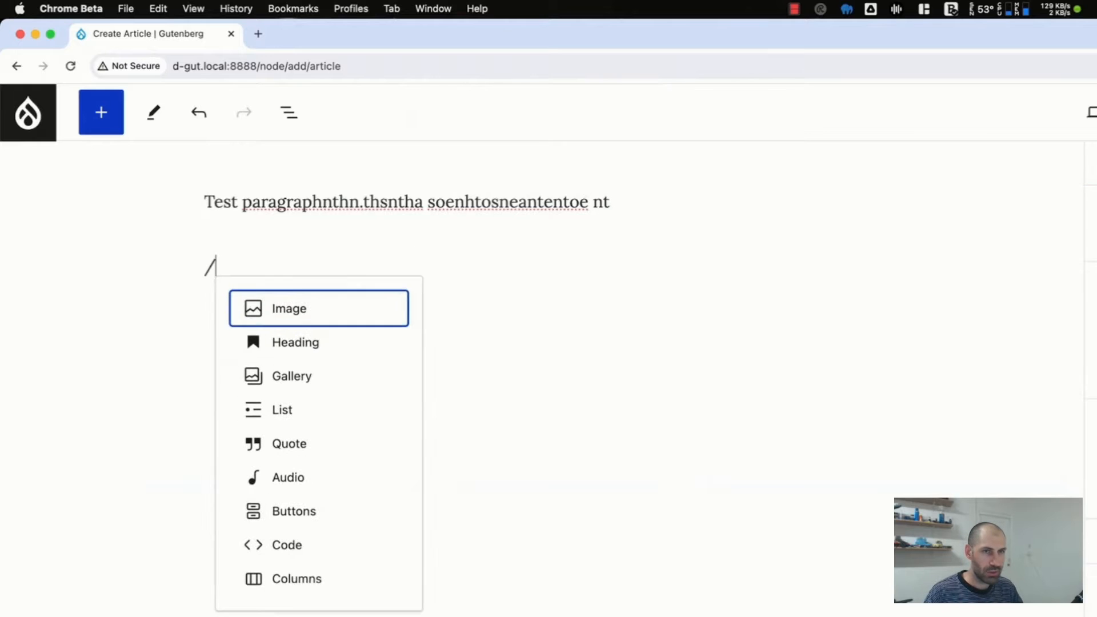
pyautogui.press('Down')
pyautogui.press('Return')
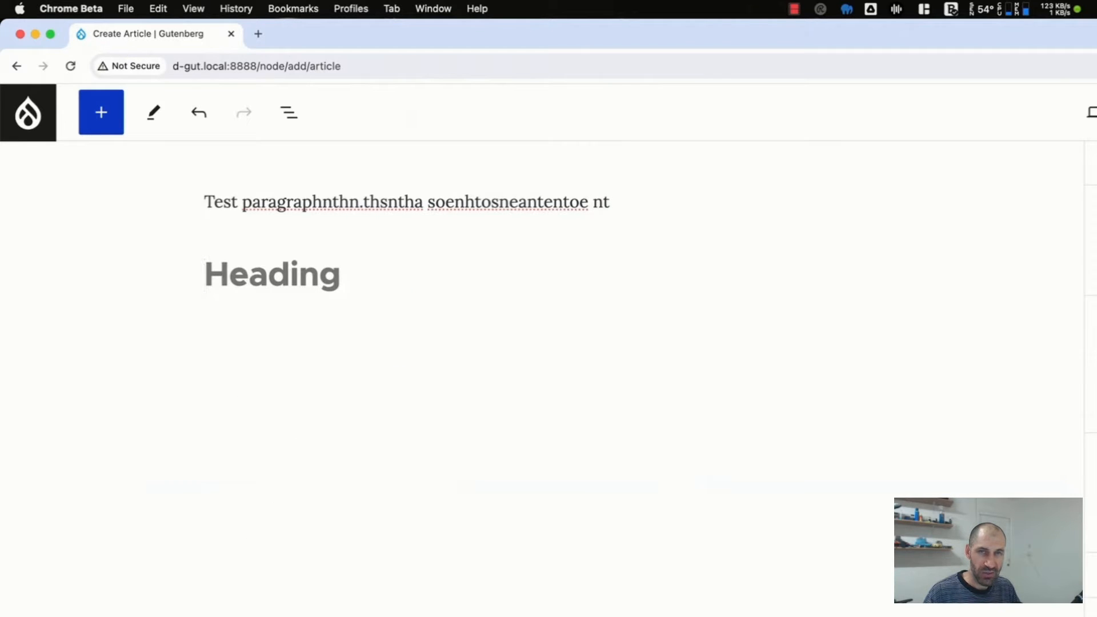
pyautogui.click(364, 217)
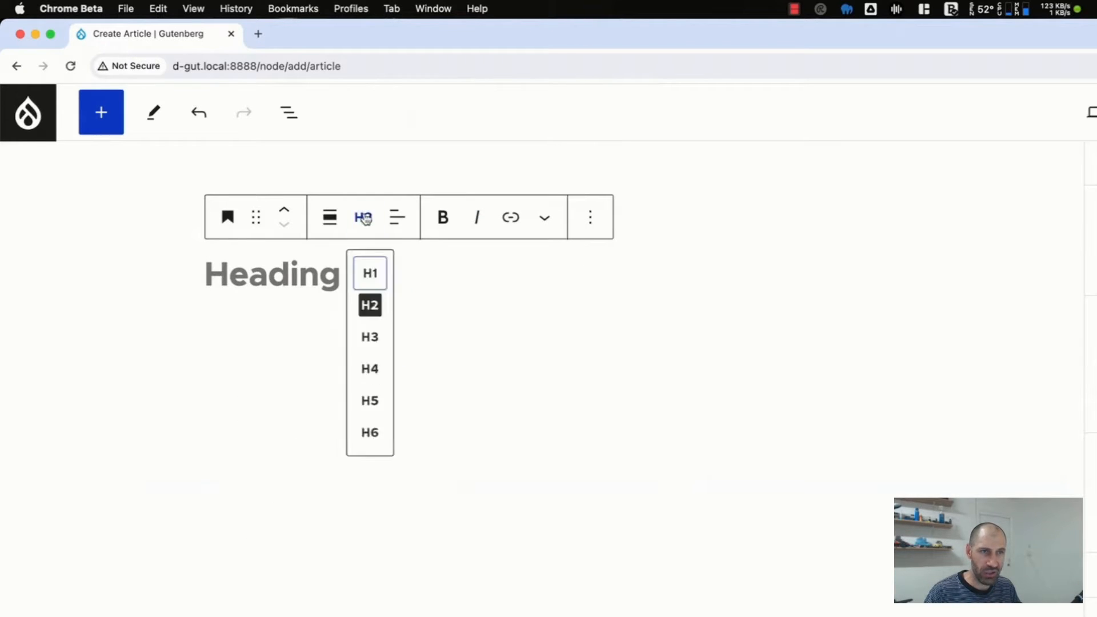
pyautogui.click(488, 292)
pyautogui.click(357, 224)
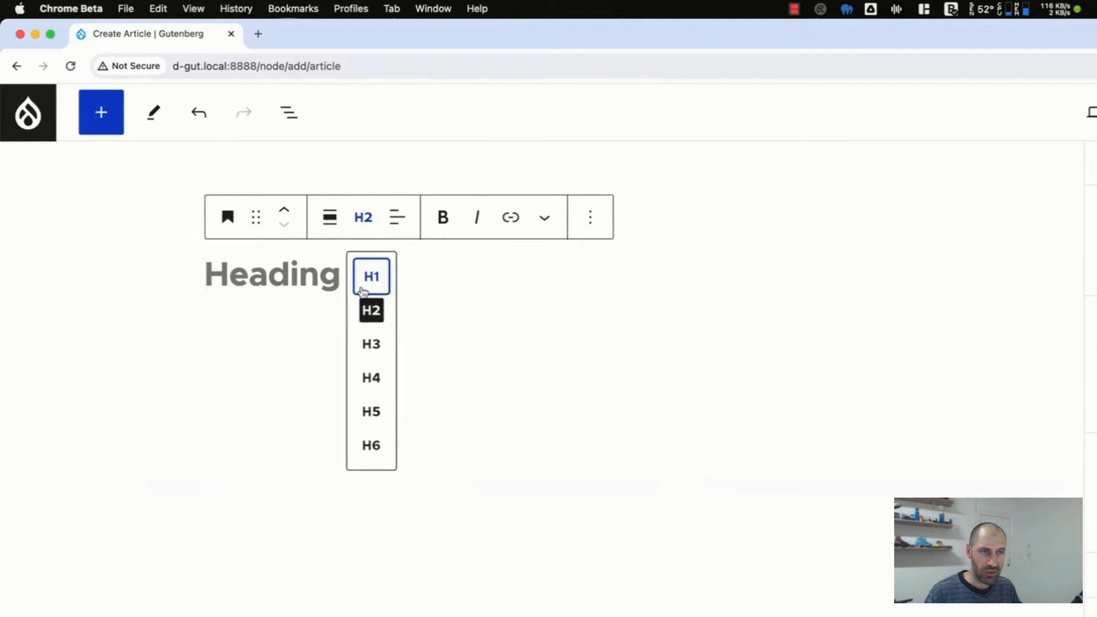
pyautogui.click(478, 284)
# - Delete the empty heading and the test paragraph's text to clear the article body
pyautogui.press('BackSpace')
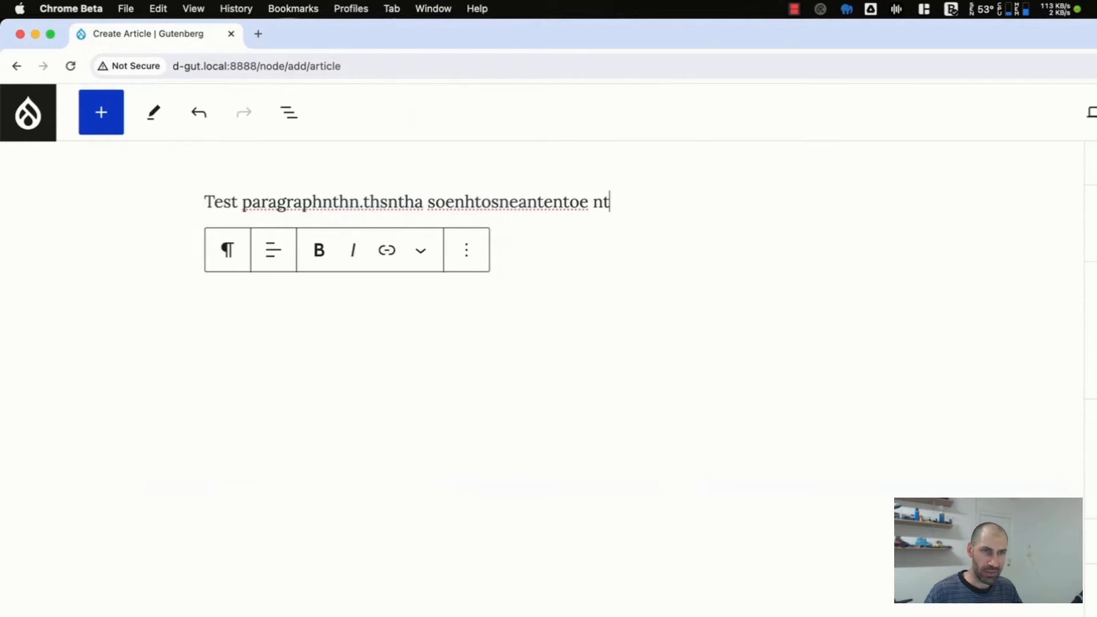
pyautogui.press('super+a')
pyautogui.press('BackSpace')
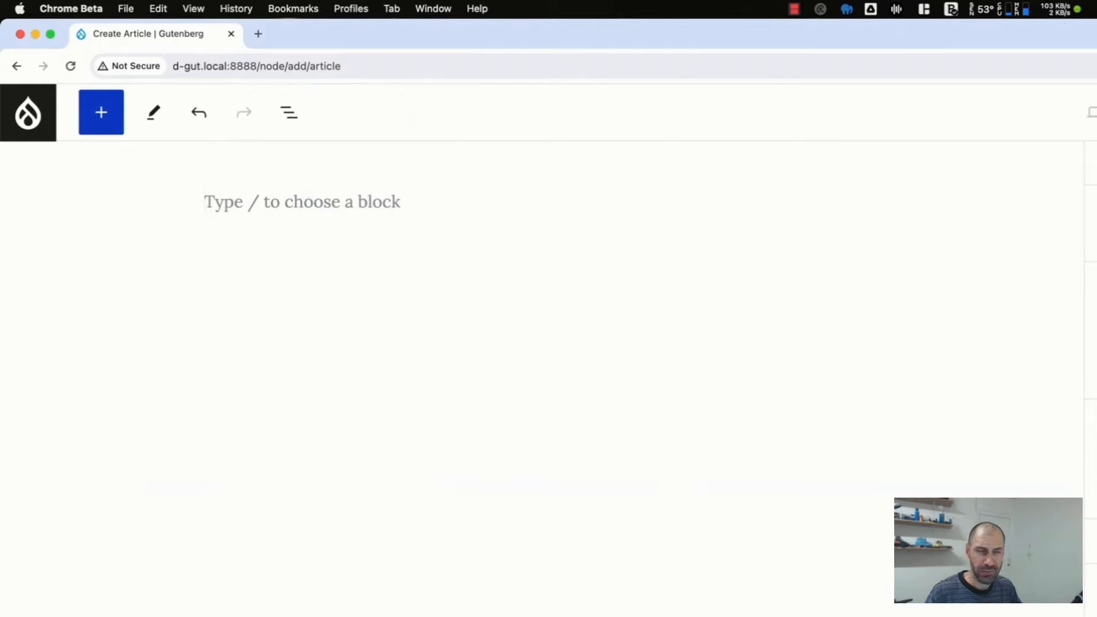
# - Turn the empty block into a level 2 heading with the Markdown prefix ## and clear it again
pyautogui.write('## ')
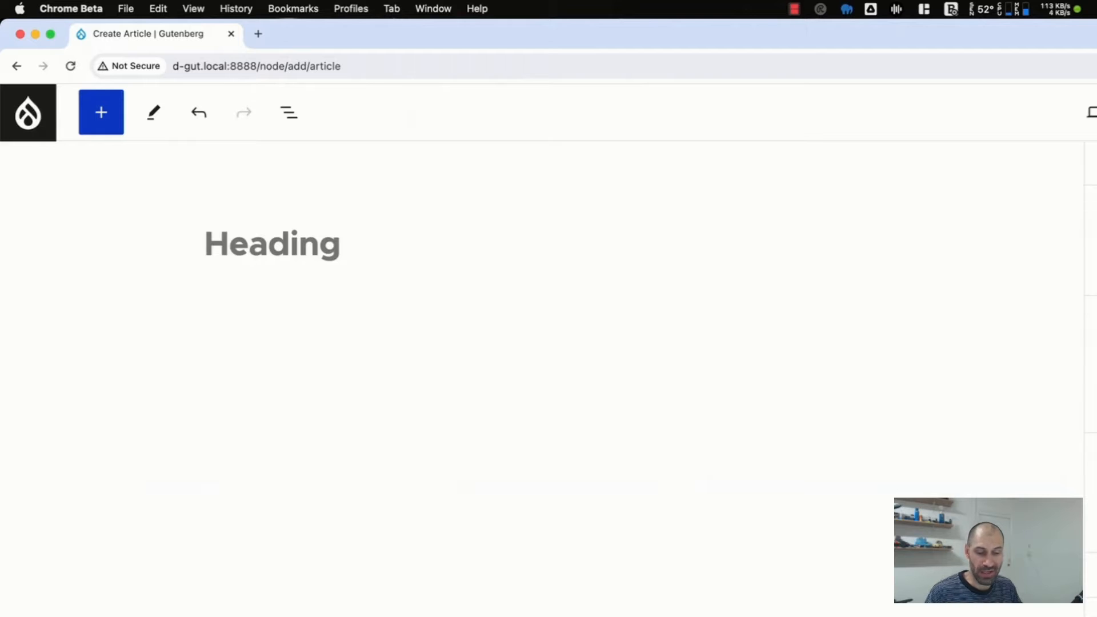
pyautogui.write('#')
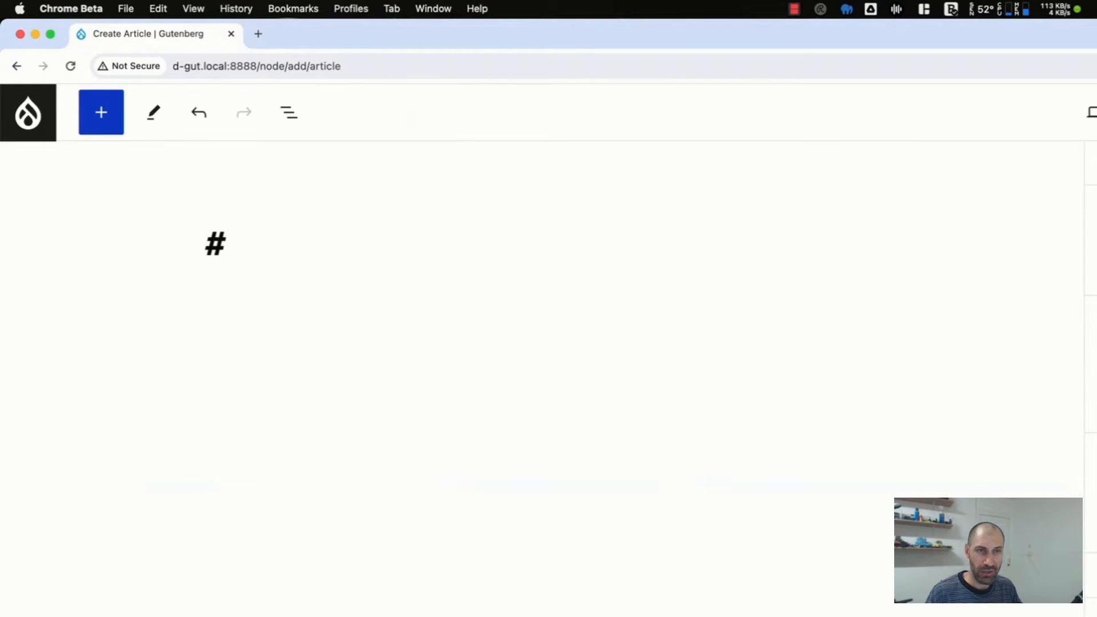
pyautogui.press('BackSpace')
pyautogui.press('BackSpace')
pyautogui.press('BackSpace')
pyautogui.write('#')
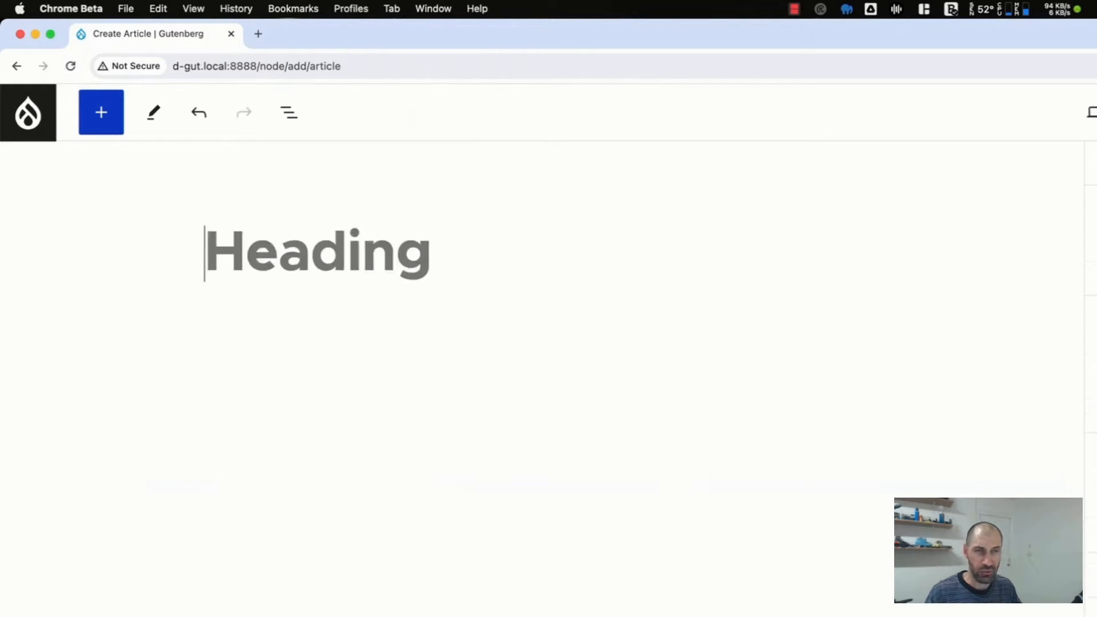
# - Turn the block into a level 1 heading with the Markdown prefix # and undo the conversion
pyautogui.press('super+z')
pyautogui.press('BackSpace')
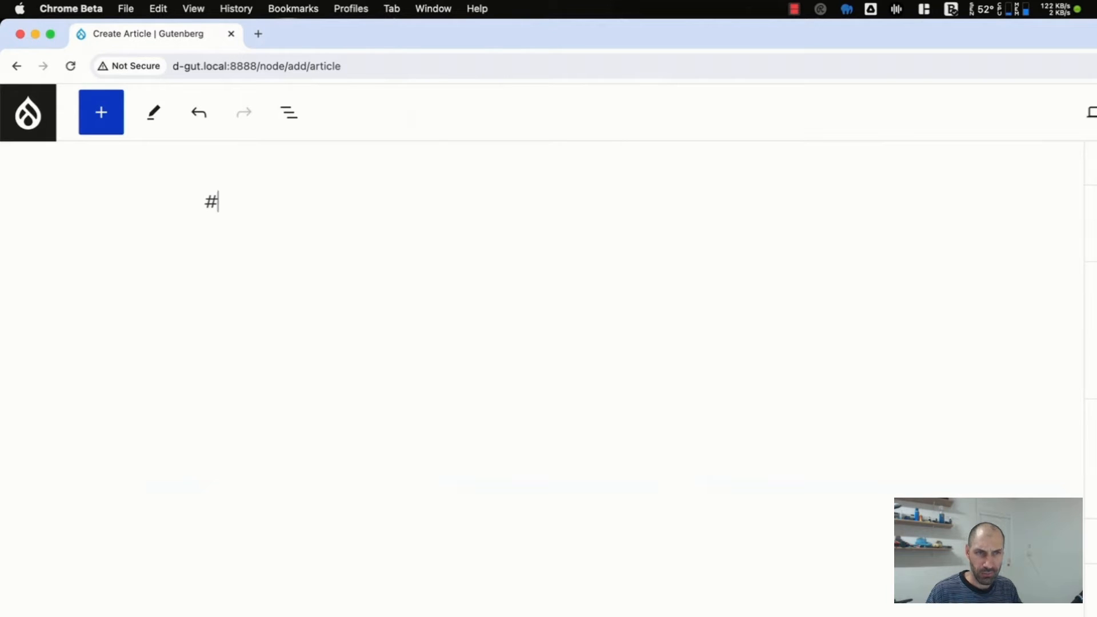
# - Turn the block into a level 3 heading with the Markdown prefix ###, then revert it to an empty paragraph
pyautogui.write('##')
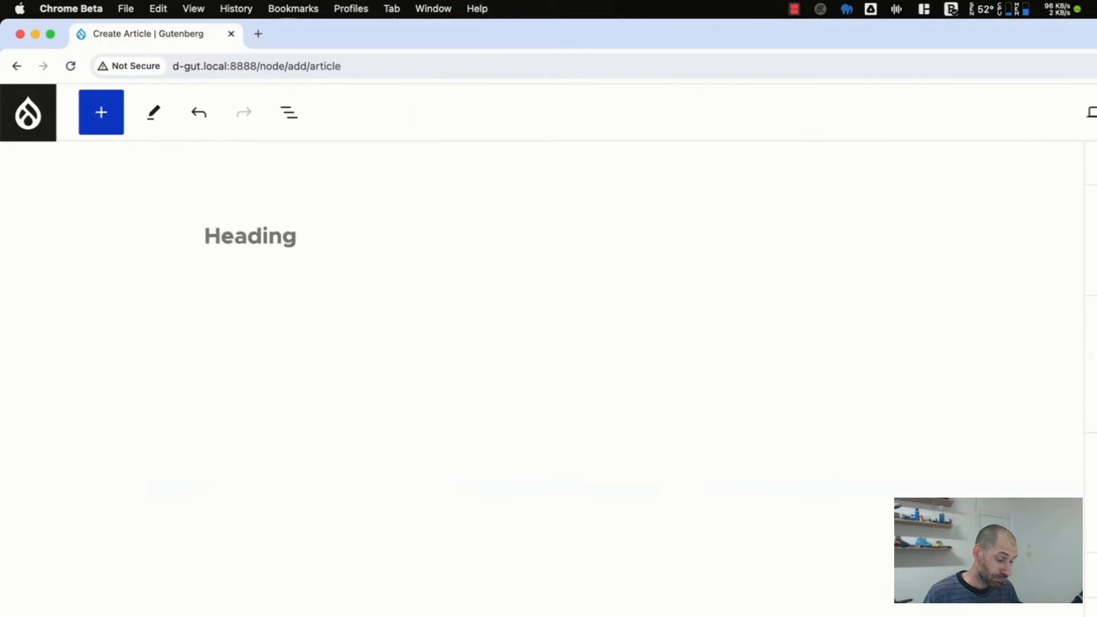
pyautogui.press('super+z')
pyautogui.press('BackSpace')
pyautogui.press('BackSpace')
pyautogui.press('BackSpace')
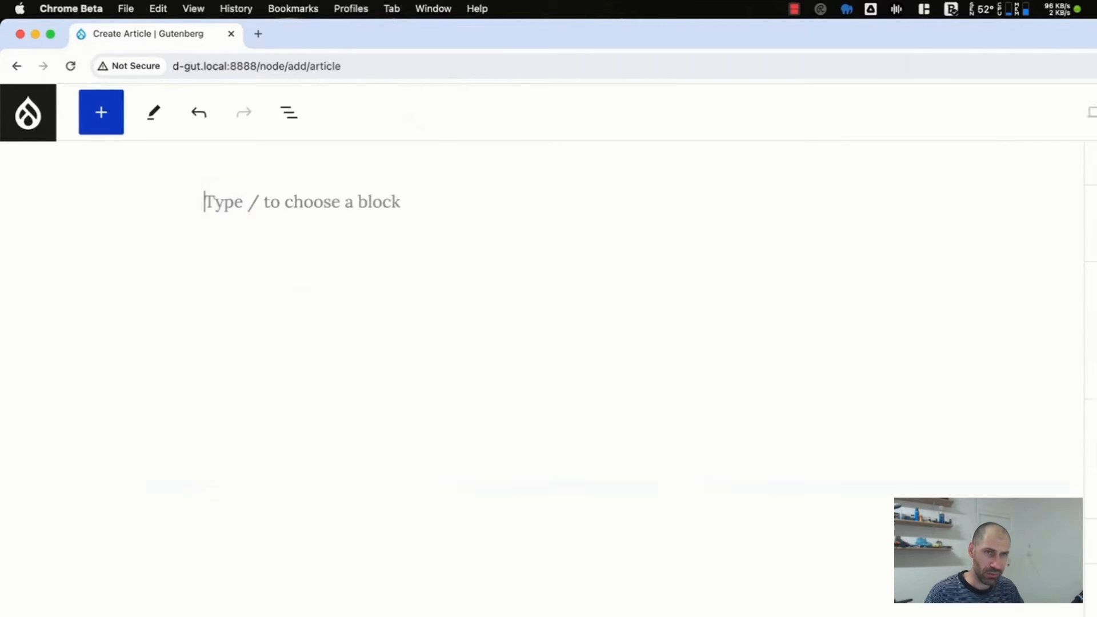
# - Write the paragraph "taoehusnteo sutheoa untaeoun thsnau thsanoetuh snaeuo nt" and view the additional formatting options for "sutheoa"
pyautogui.write('taoehusnteo sutheoa untaeoun thsnau thsanoetuh snaeuo nt')
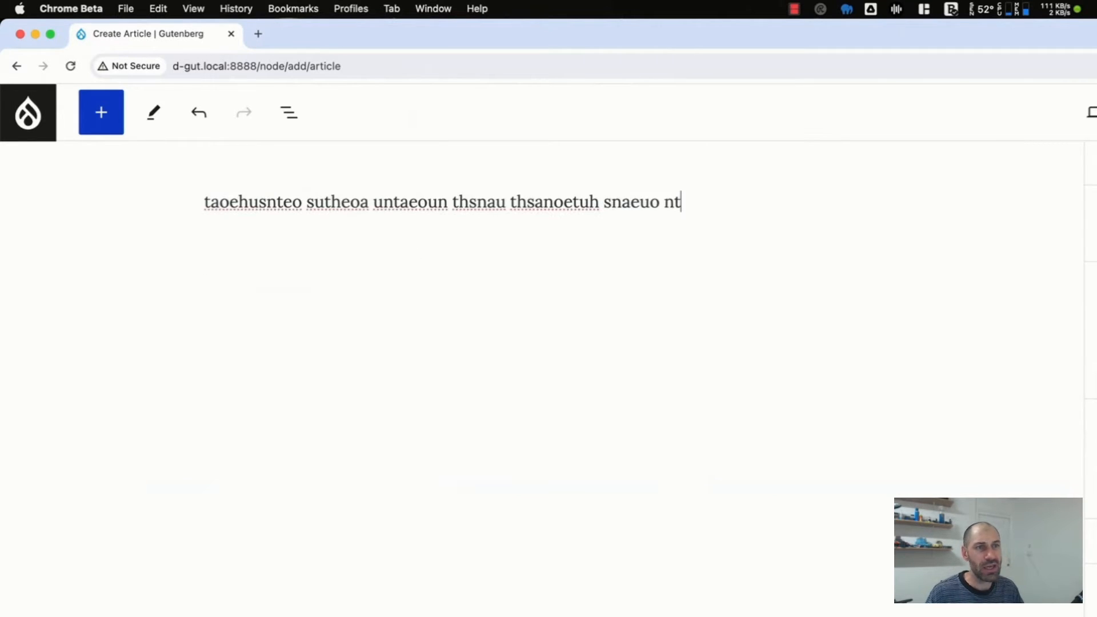
pyautogui.doubleClick(337, 201)
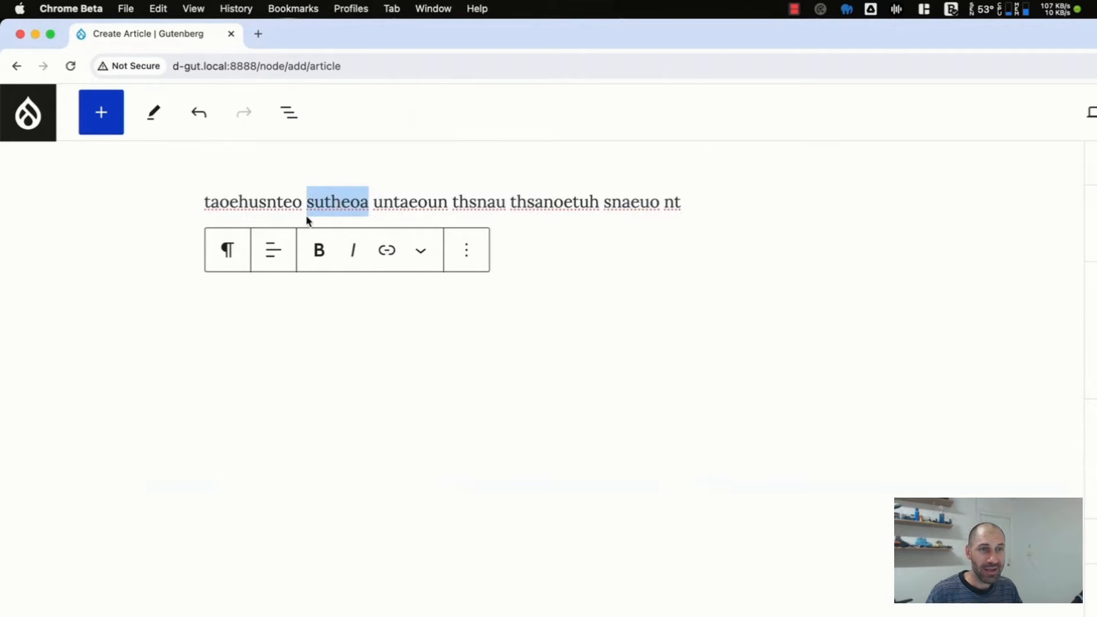
pyautogui.click(428, 256)
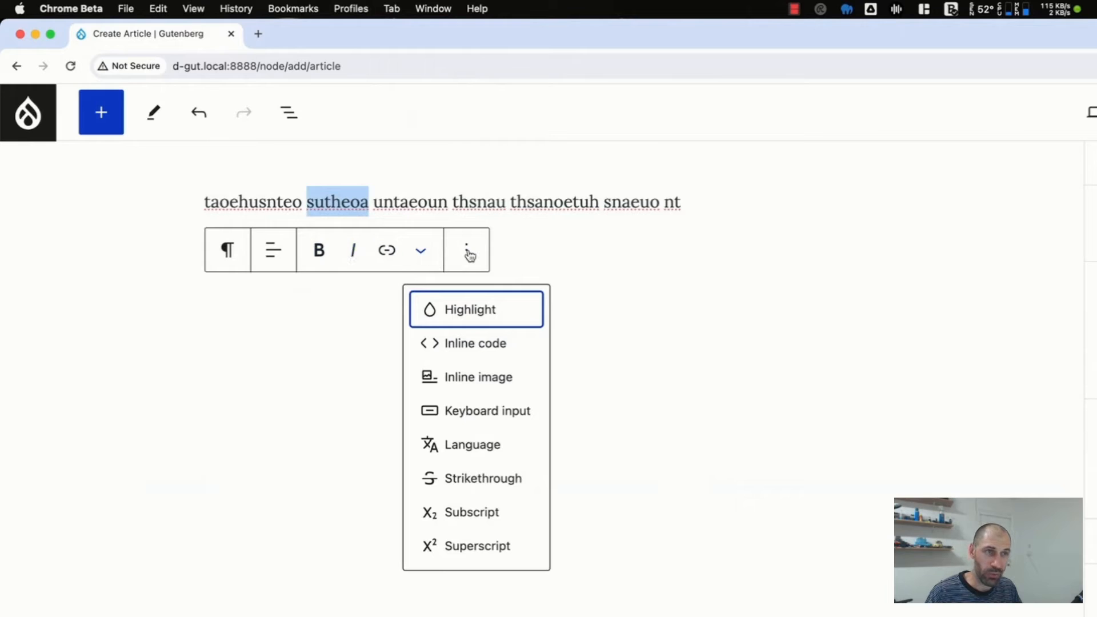
pyautogui.click(566, 251)
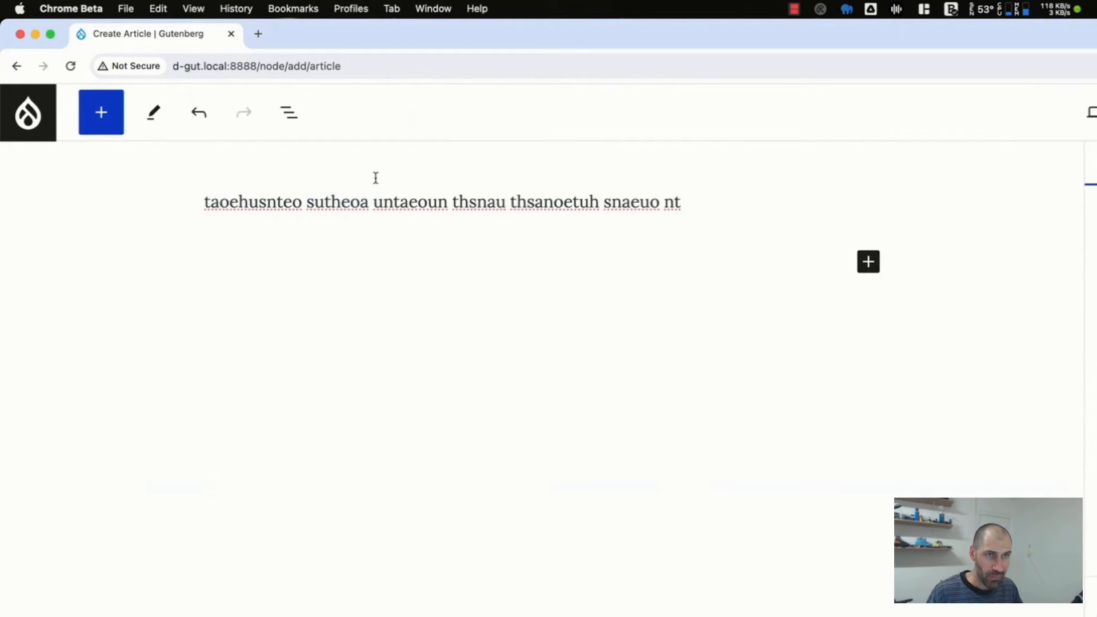
# - Open the full block library and look through its block categories, including the Drupal and content blocks
pyautogui.click(106, 110)
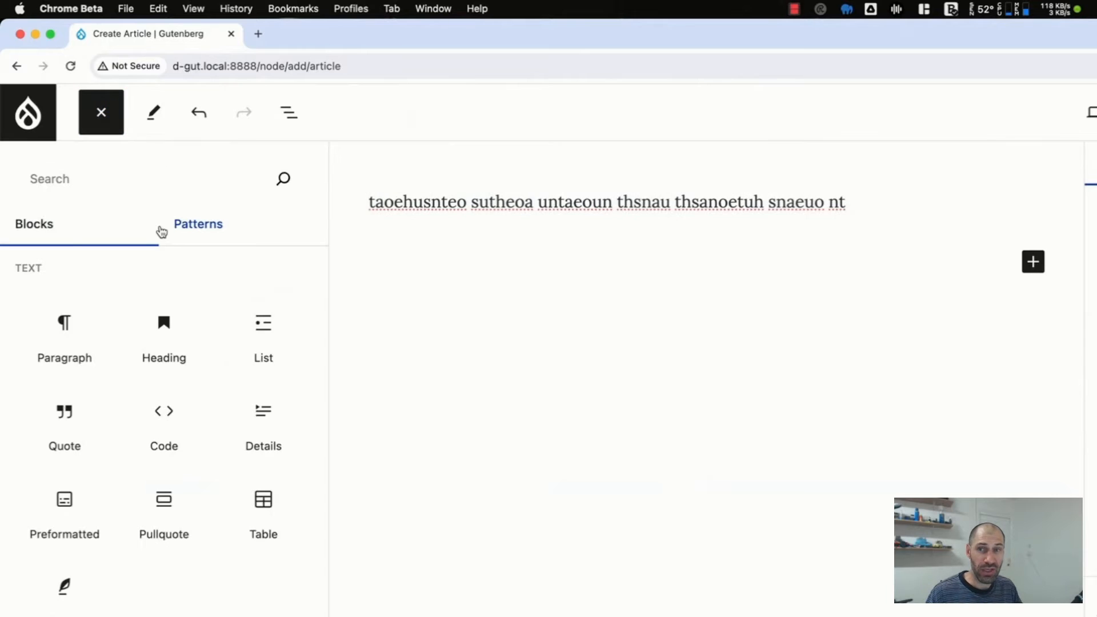
pyautogui.scroll(-10, 223, 378)
pyautogui.scroll(-6, 223, 378)
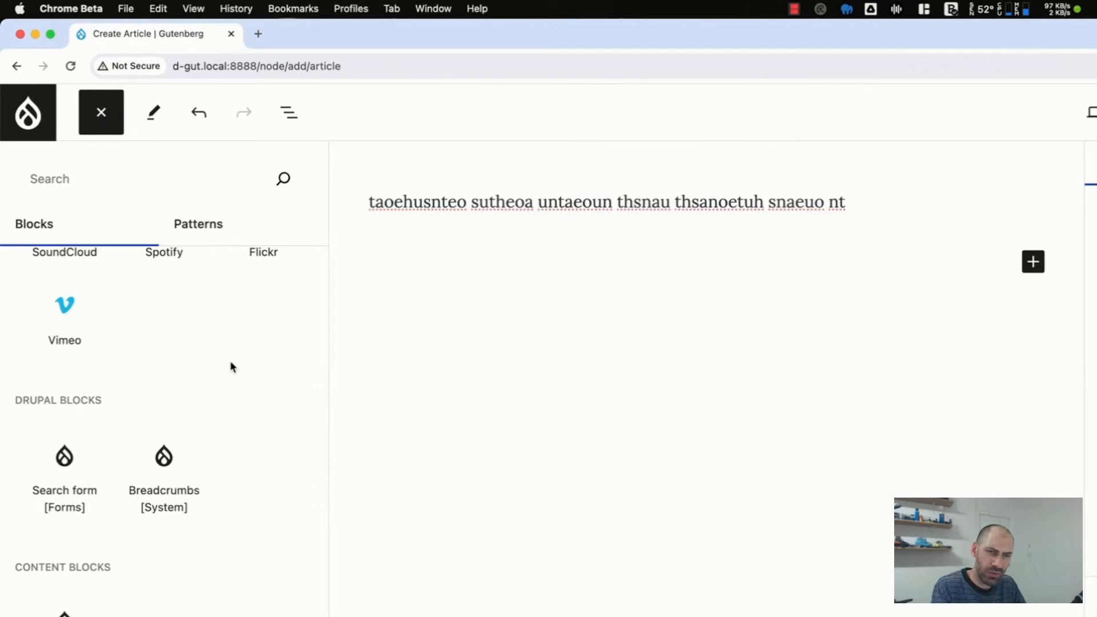
pyautogui.scroll(10, 231, 365)
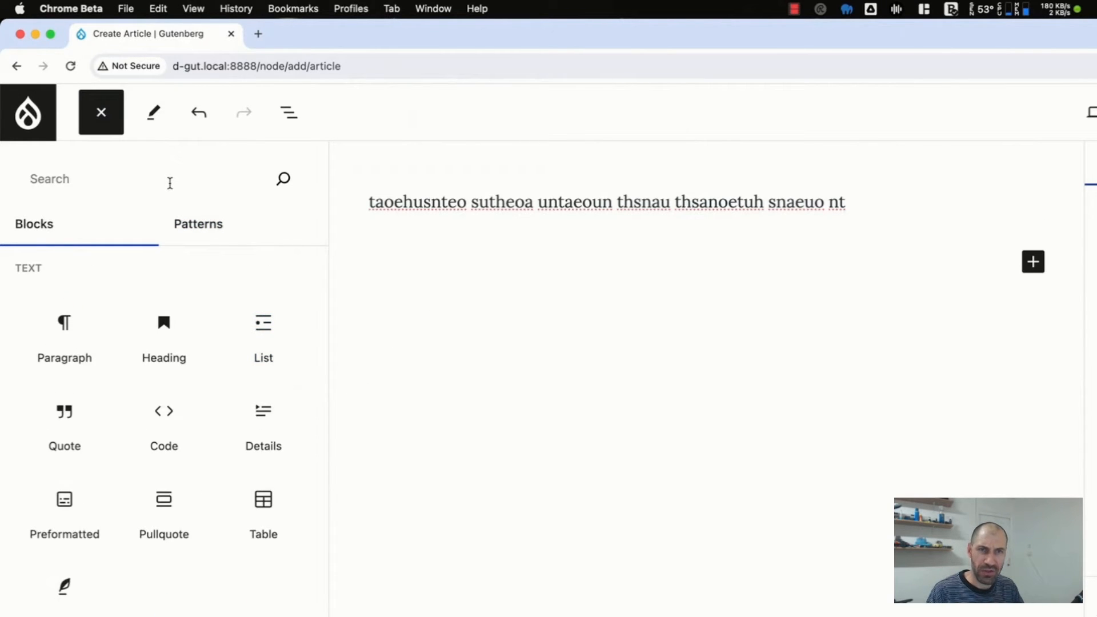
# - Search the block library for "head", then clear the search and close the library
pyautogui.write('head')
pyautogui.press('super+a')
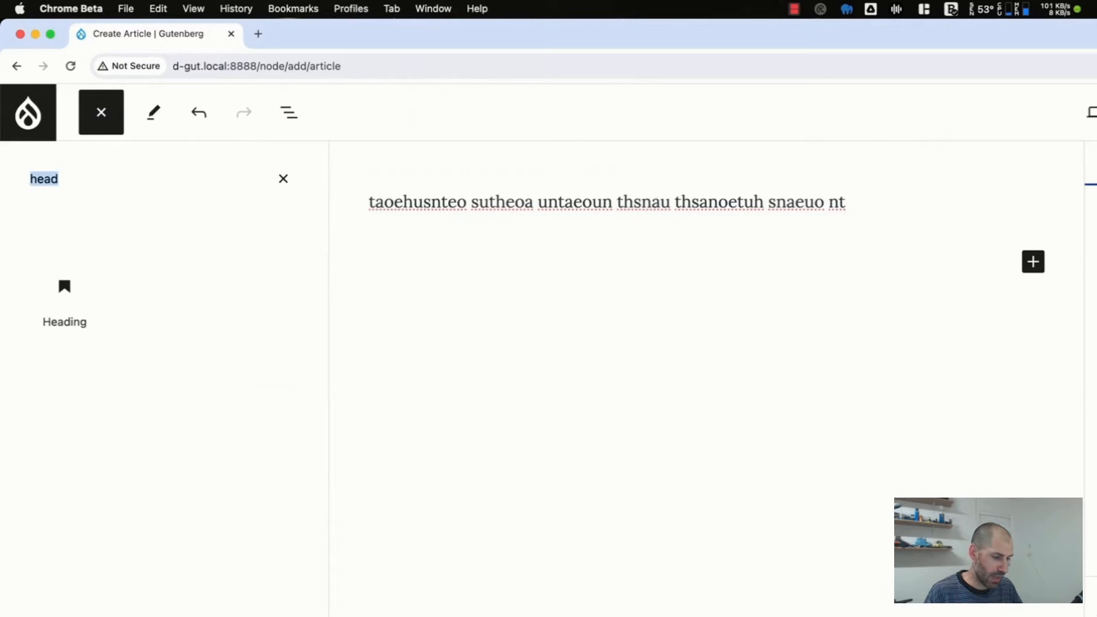
pyautogui.press('BackSpace')
pyautogui.press('Escape')
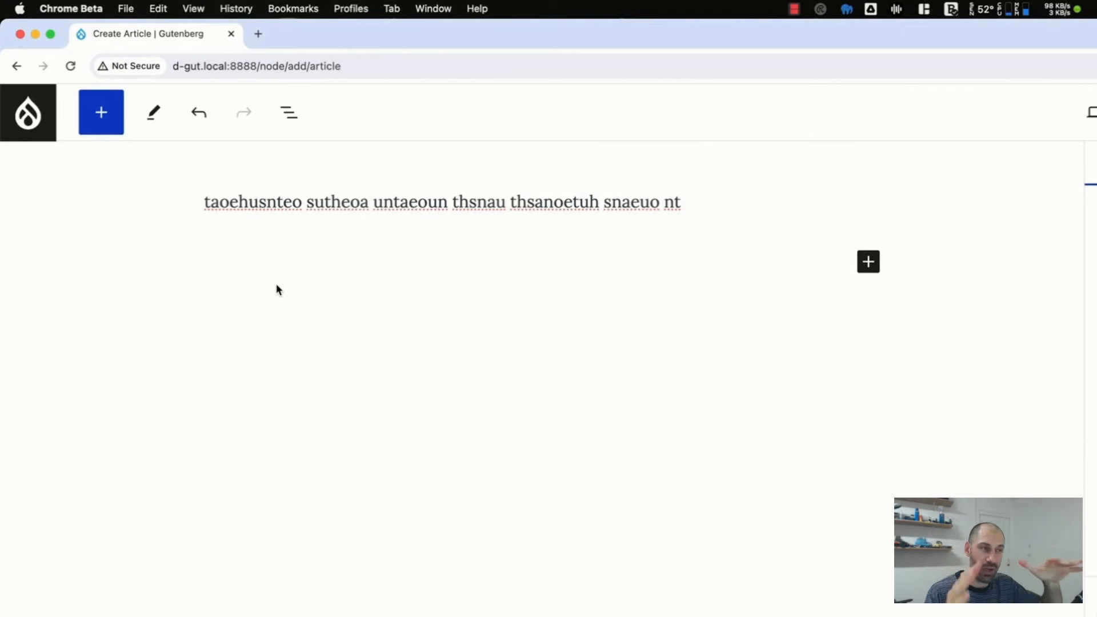
# - Undo the last edit and redo it, two times in a row
pyautogui.click(201, 113)
pyautogui.click(244, 115)
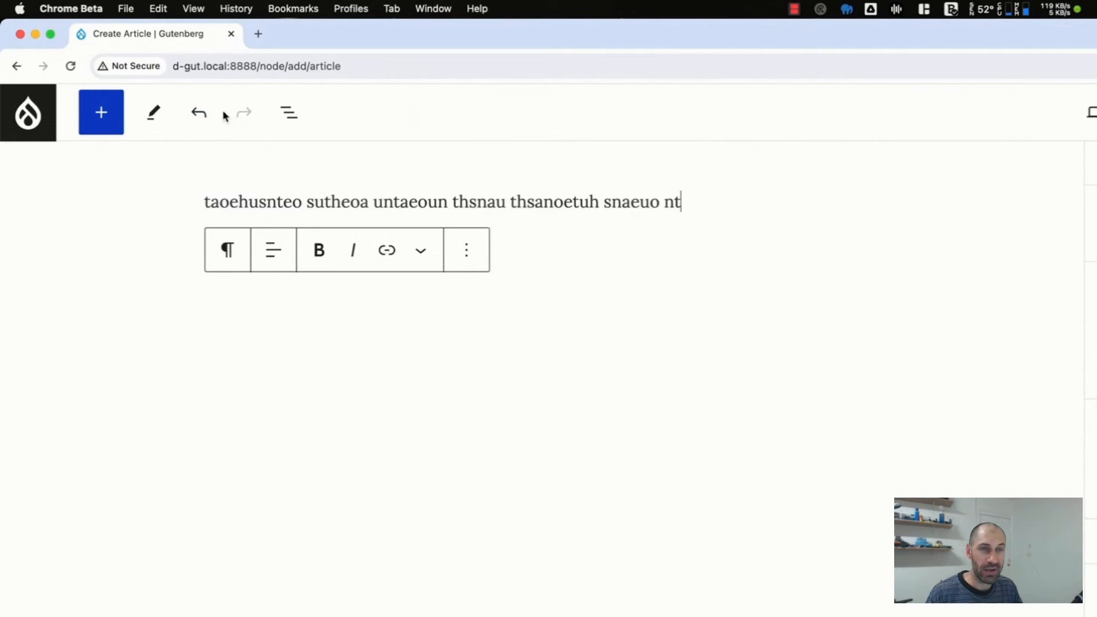
pyautogui.click(197, 114)
pyautogui.click(234, 114)
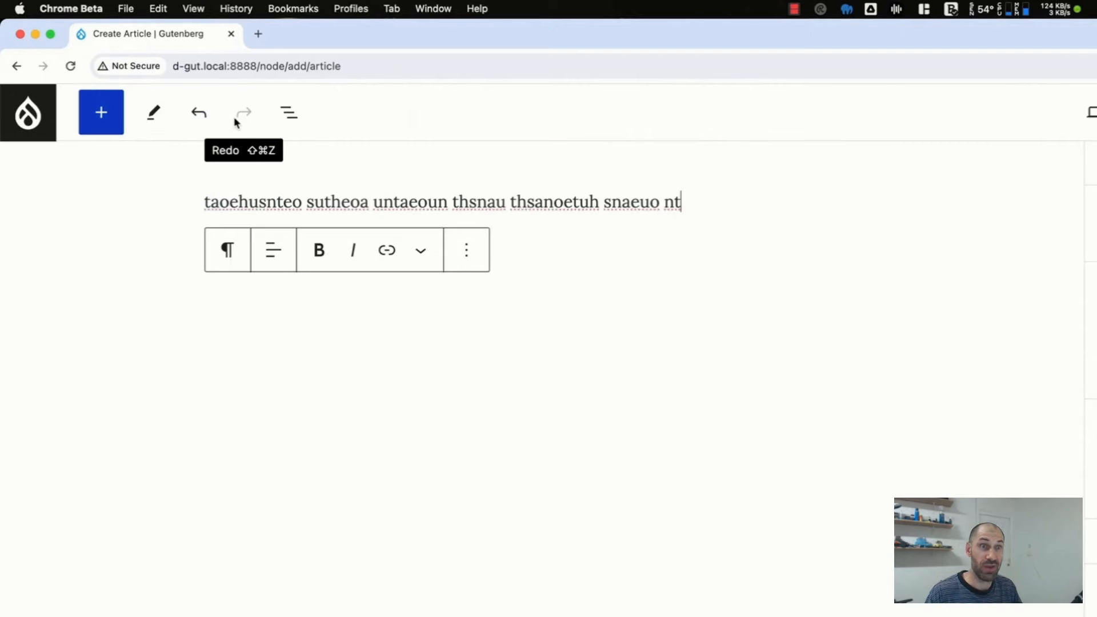
# - Add a level 2 heading reading "Heading 2" below the paragraph using the Markdown prefix
pyautogui.press('Return')
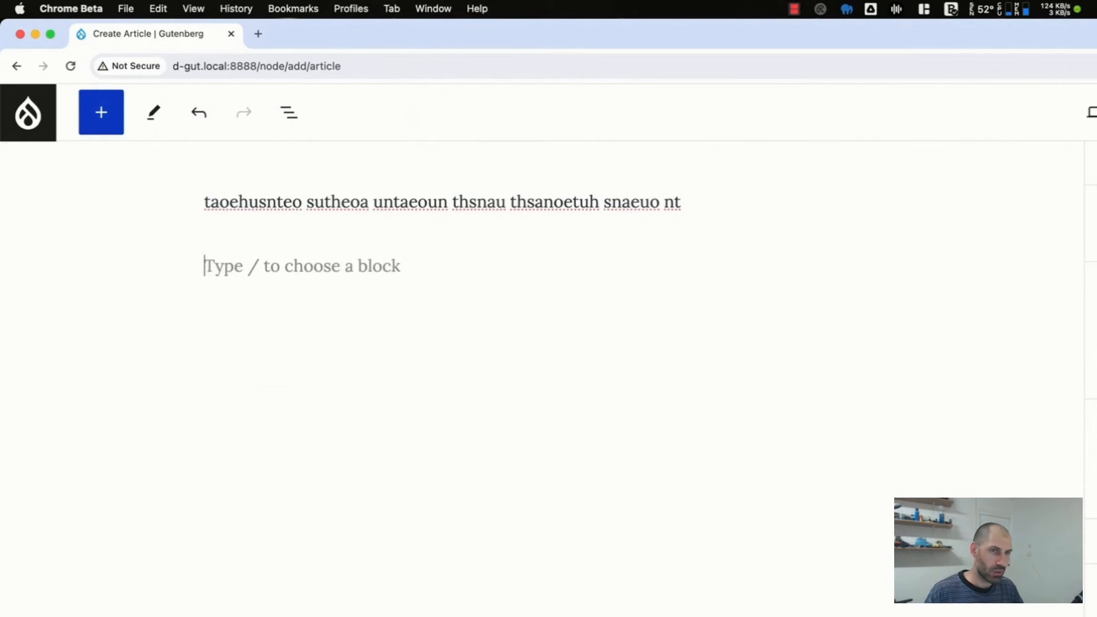
pyautogui.write('# ')
pyautogui.write('Heading 2')
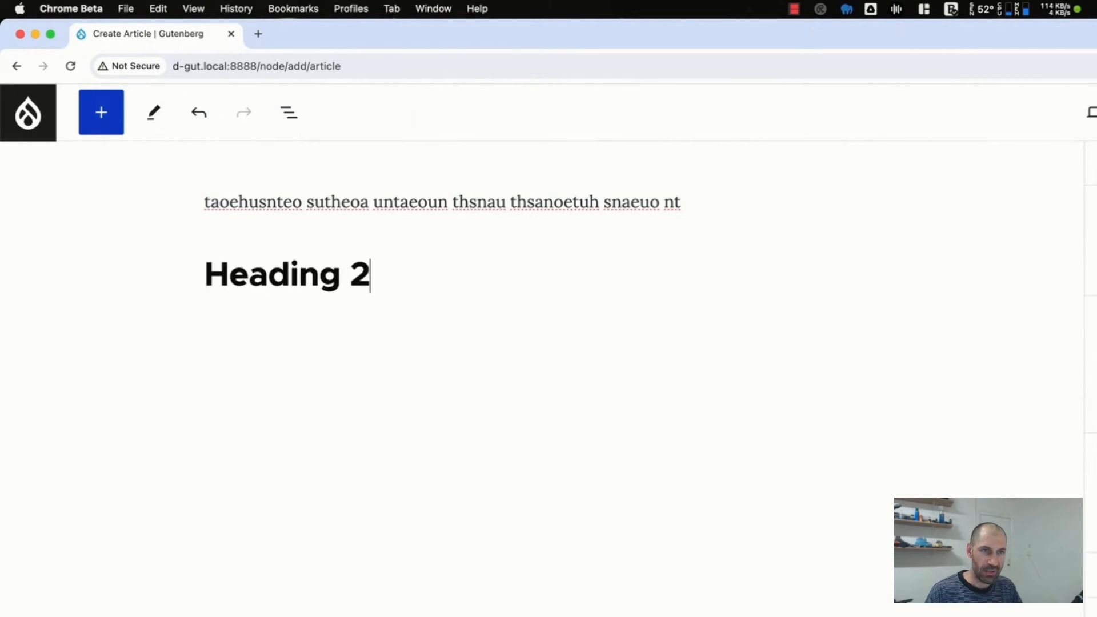
# - Add a level 3 heading reading "Heading 3" below "Heading 2" using the Markdown prefix ###
pyautogui.press('Return')
pyautogui.write('### Heading ')
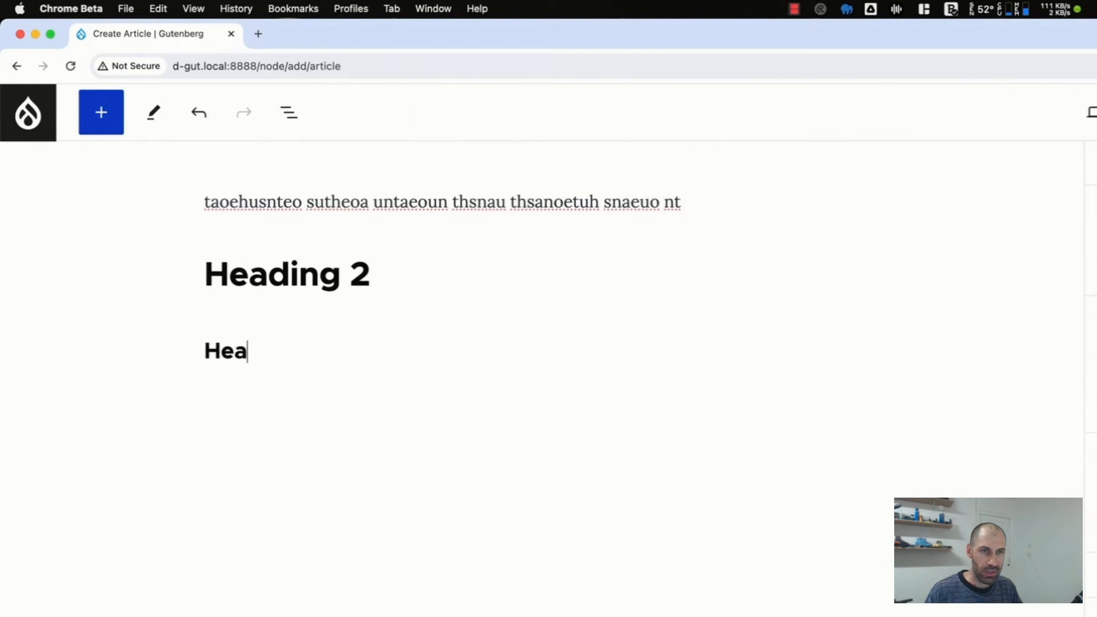
pyautogui.write('.3')
pyautogui.press('BackSpace')
pyautogui.press('BackSpace')
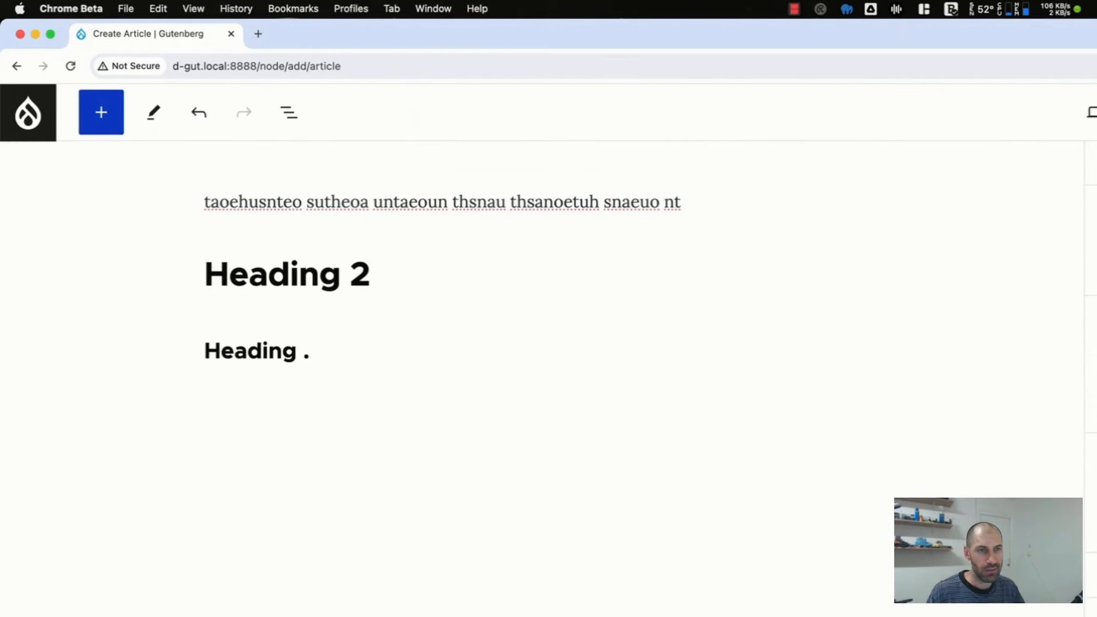
pyautogui.write('3')
# - Go through the paragraph and heading blocks in the document overview's list view and examine the heading outline
pyautogui.click(290, 113)
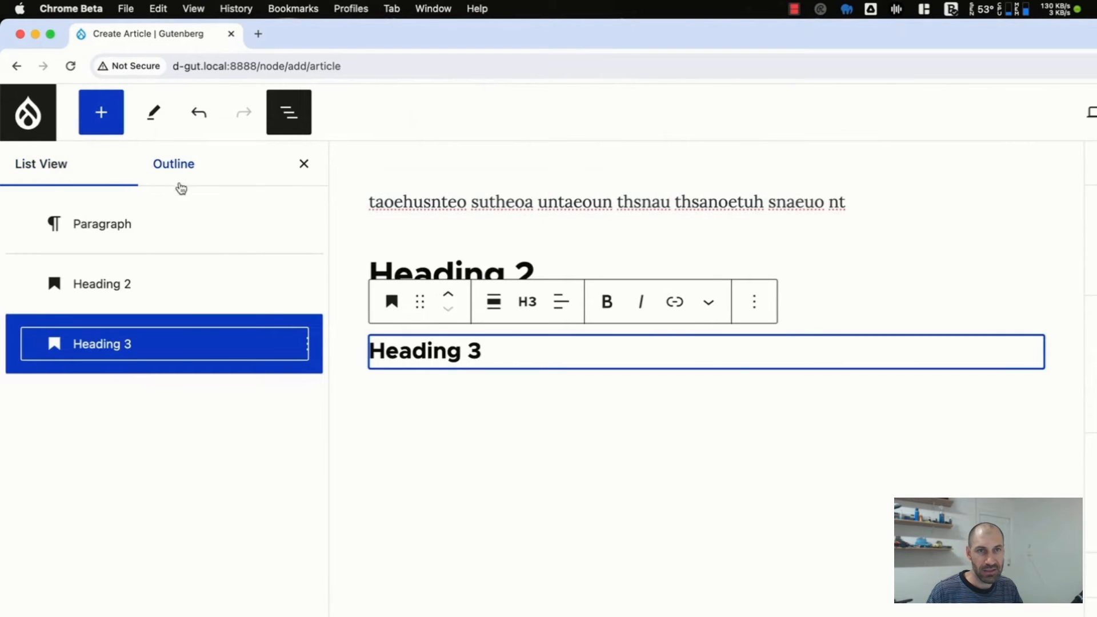
pyautogui.click(169, 239)
pyautogui.click(179, 279)
pyautogui.click(194, 335)
pyautogui.click(183, 284)
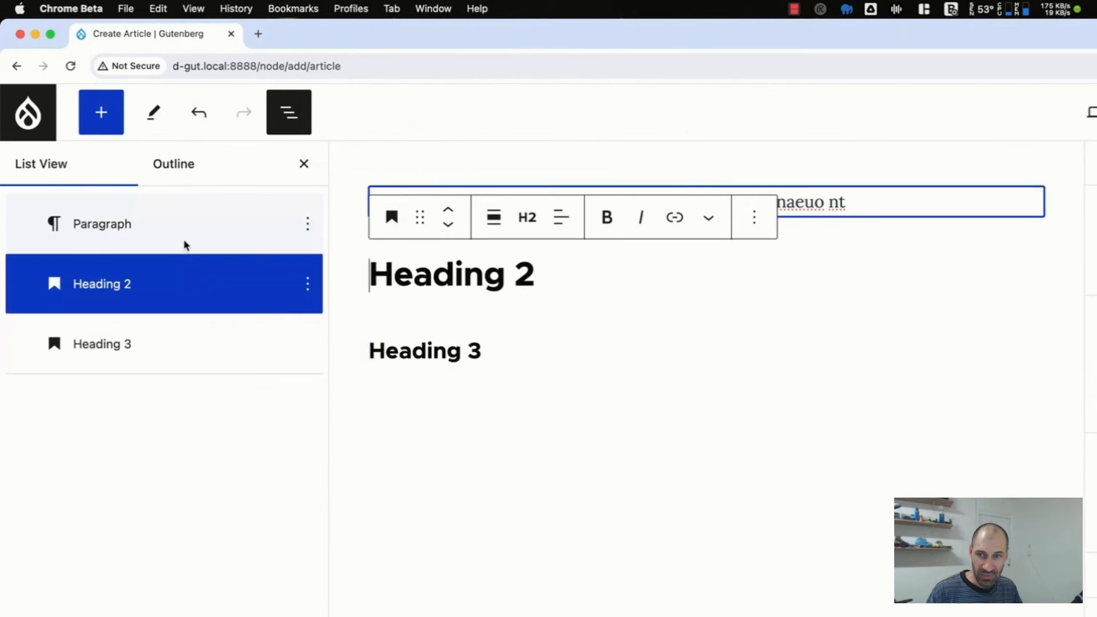
pyautogui.click(187, 242)
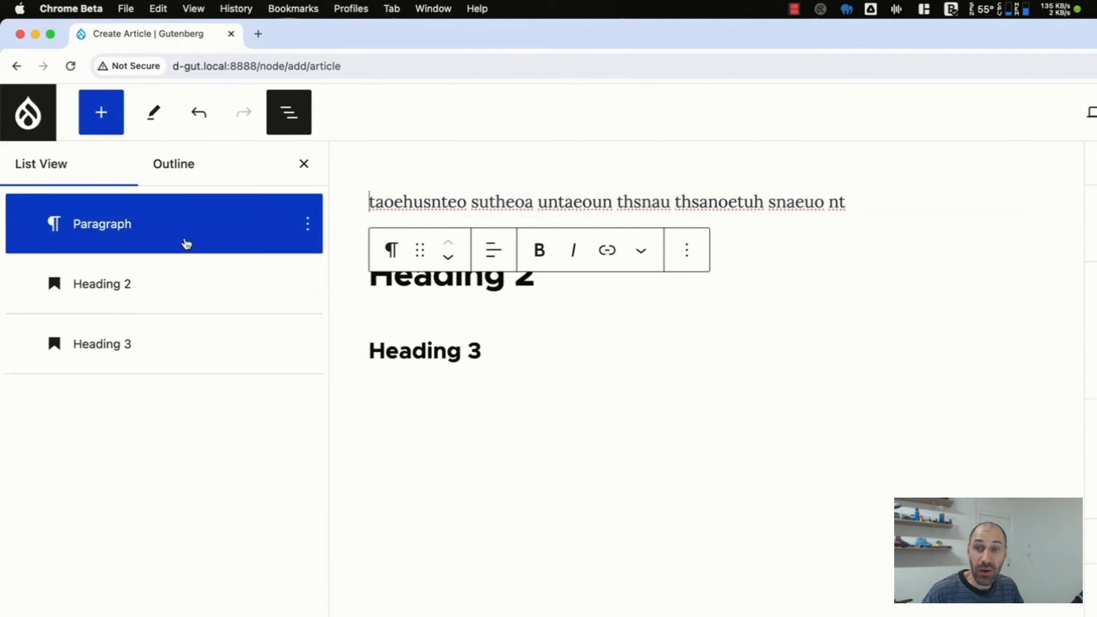
pyautogui.click(179, 179)
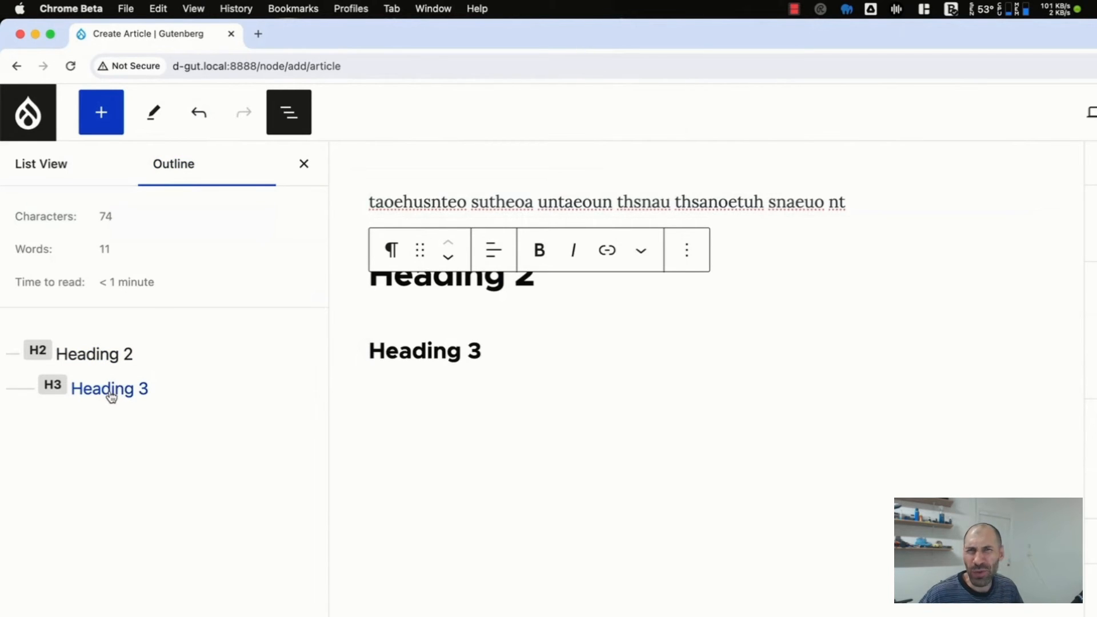
pyautogui.click(304, 165)
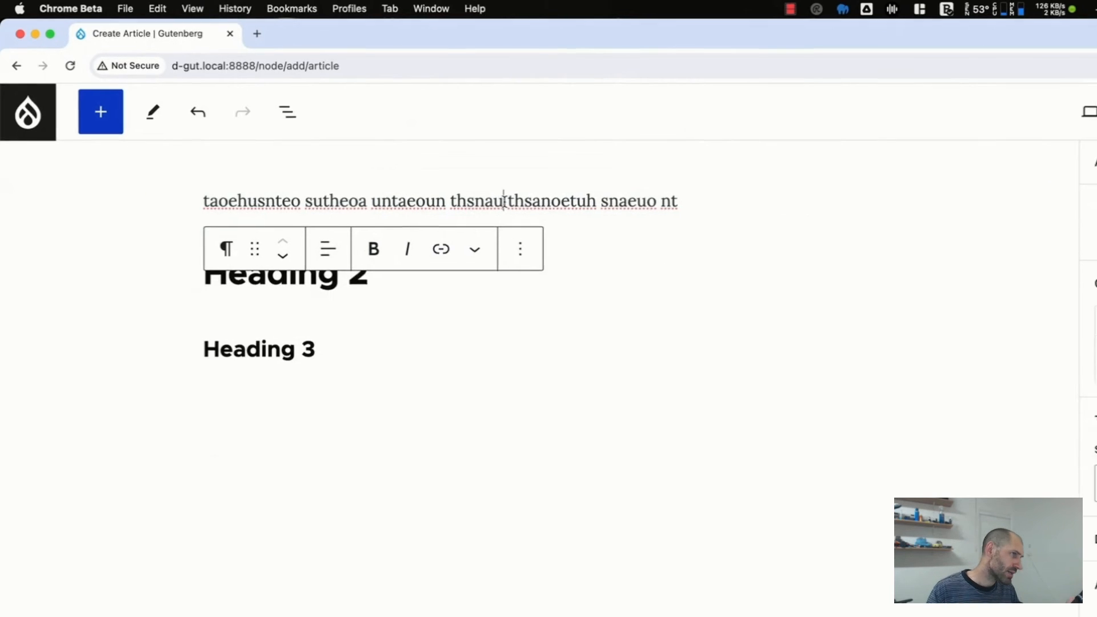
# - Give the article the title "Test article" in the article settings
pyautogui.click(851, 132)
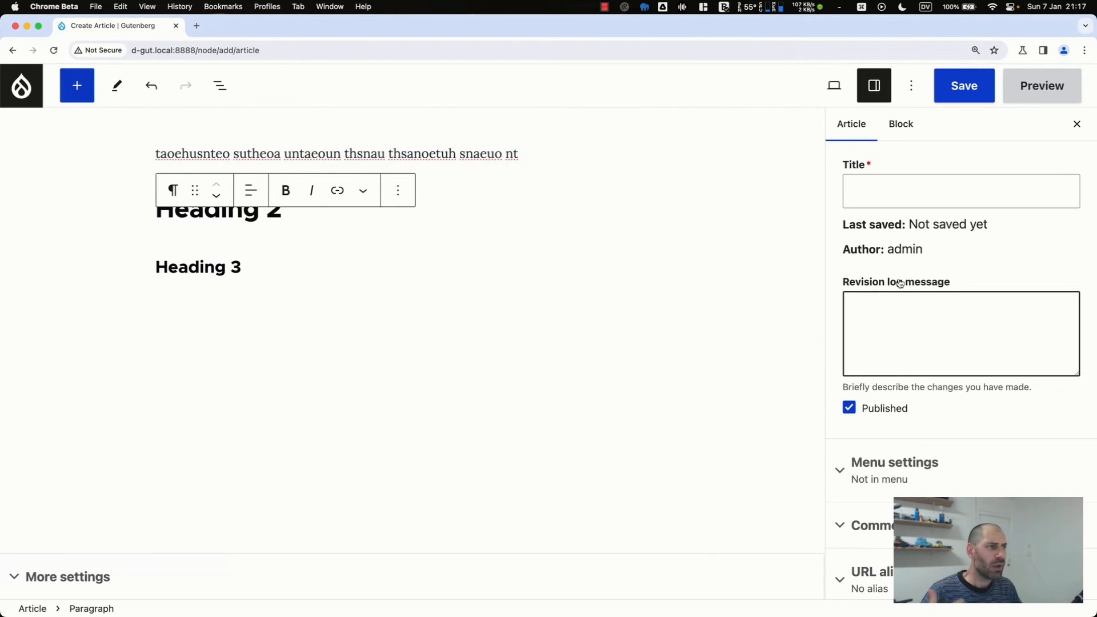
pyautogui.click(882, 195)
pyautogui.write('Test article')
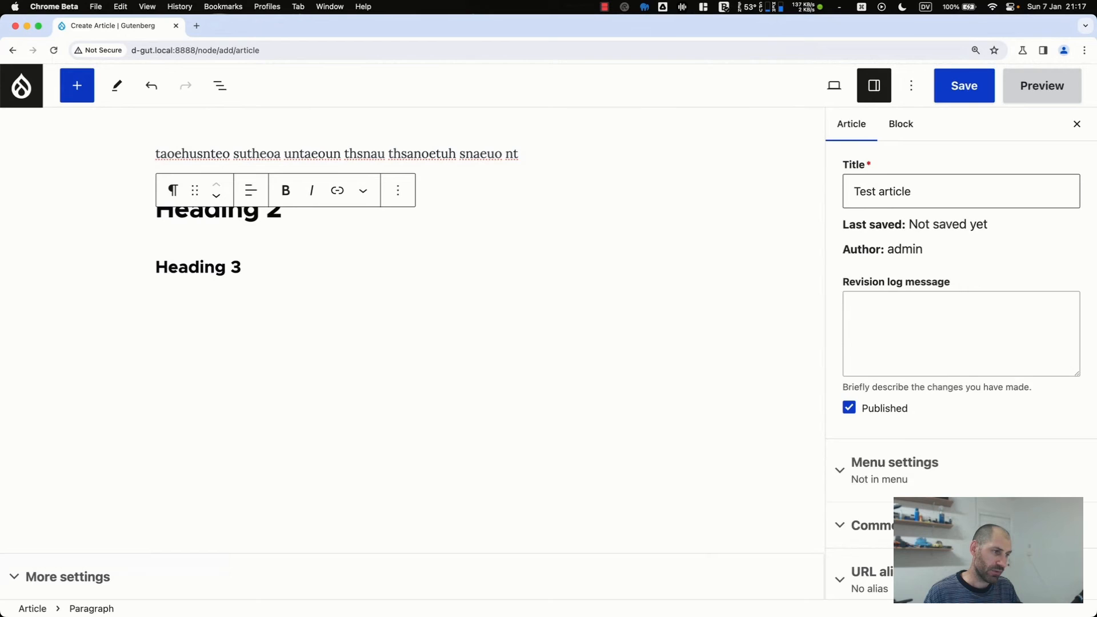
# - Look through the article's settings sections, including URL alias and Promotion options, and the Summary, Image and Tags fields under More settings
pyautogui.scroll(-3, 966, 362)
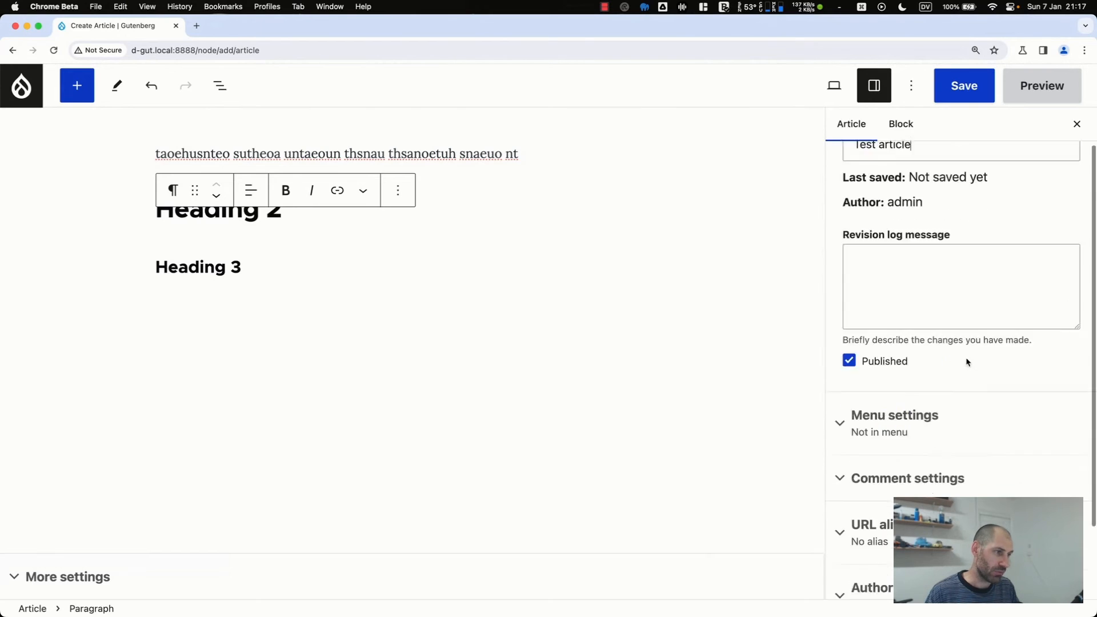
pyautogui.click(912, 563)
pyautogui.click(908, 505)
pyautogui.click(904, 454)
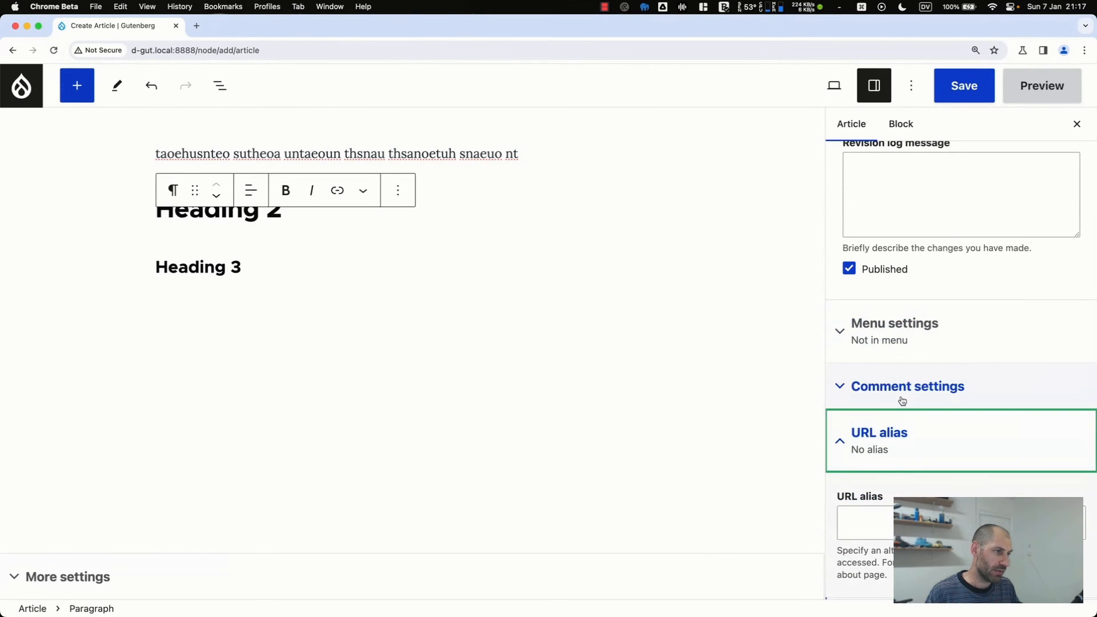
pyautogui.scroll(-5, 914, 457)
pyautogui.scroll(5, 920, 455)
pyautogui.click(918, 478)
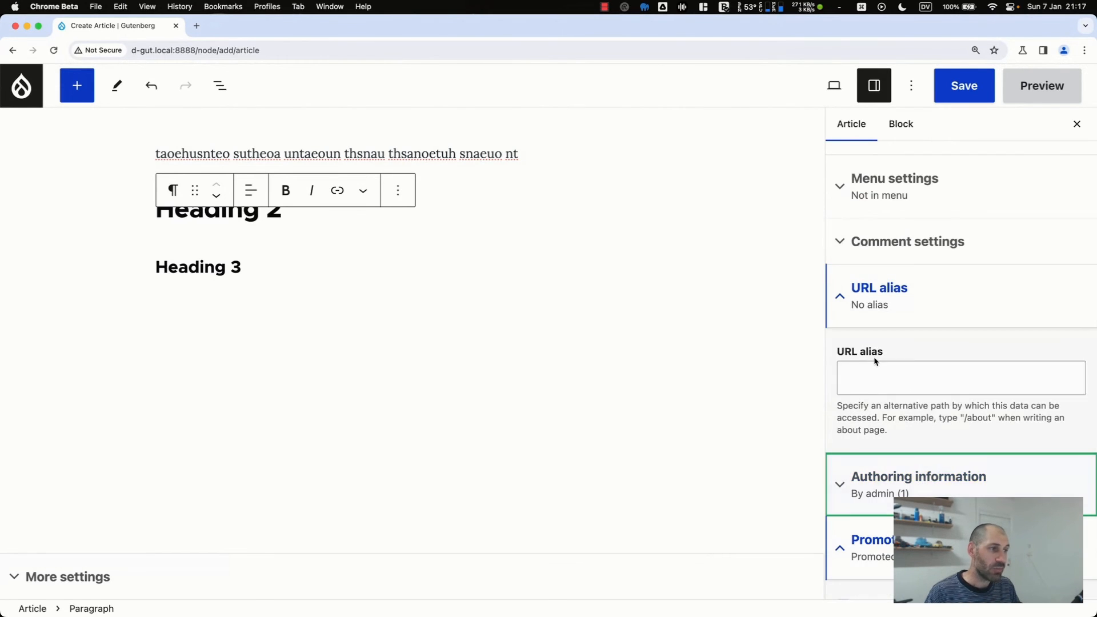
pyautogui.click(876, 294)
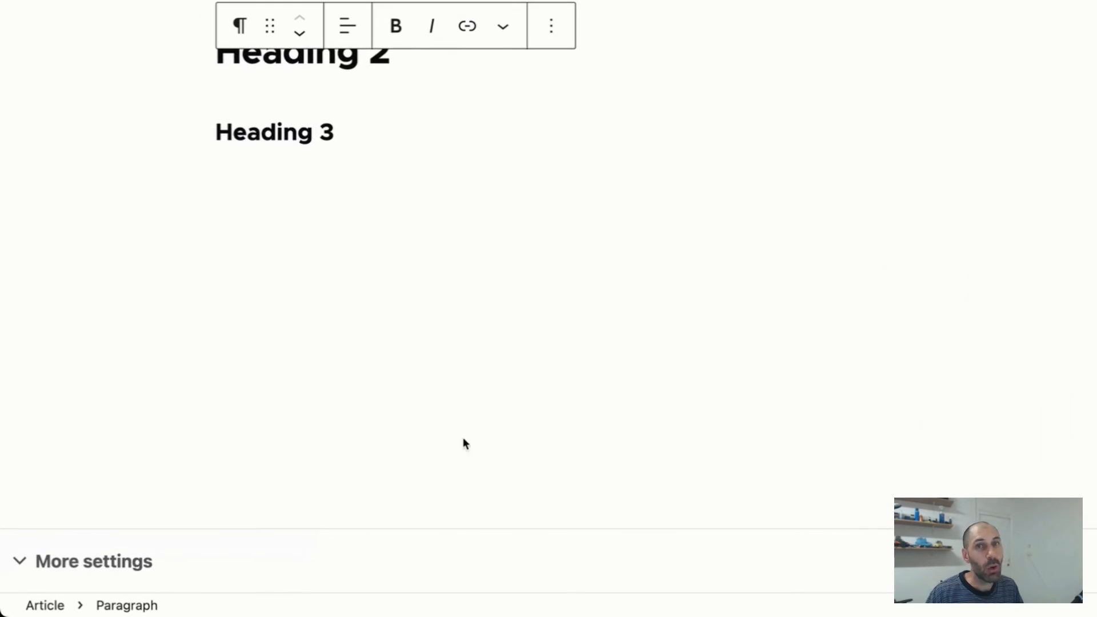
pyautogui.click(120, 560)
pyautogui.scroll(-4, 121, 557)
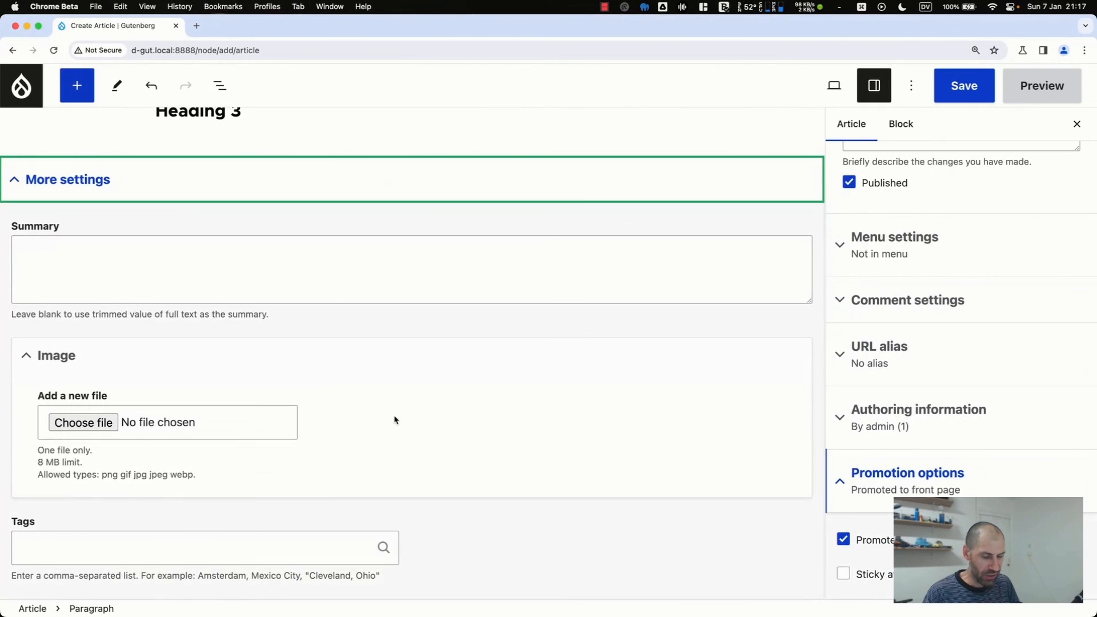
# - Search Google in a new browser tab for "field group" and refine the search to "field group drupal"
pyautogui.press('super+t')
pyautogui.write('field group')
pyautogui.press('Return')
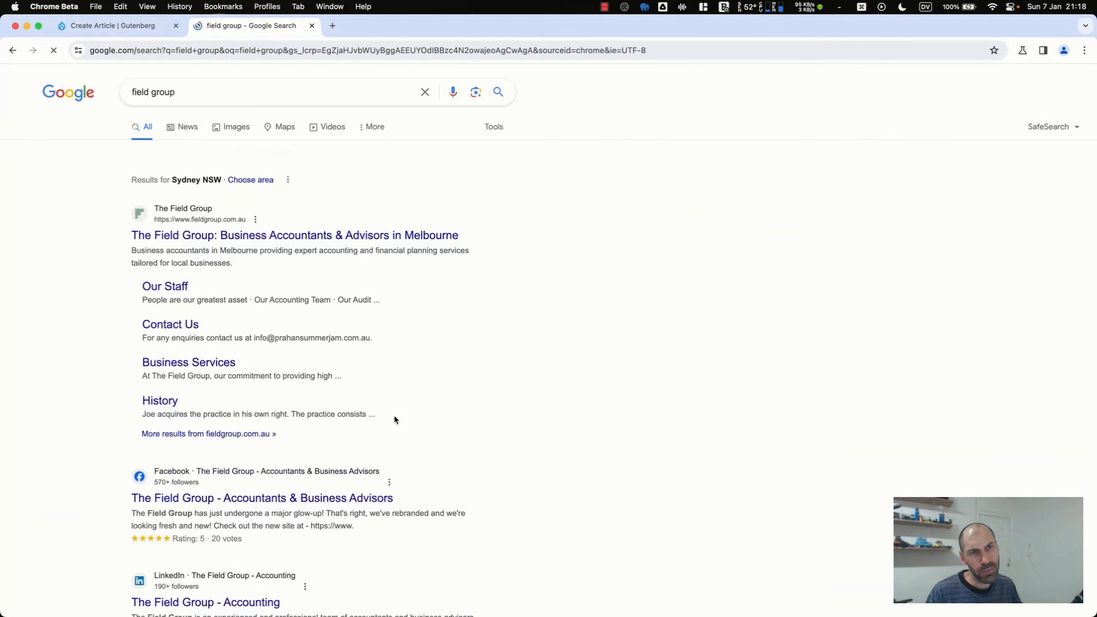
pyautogui.click(207, 97)
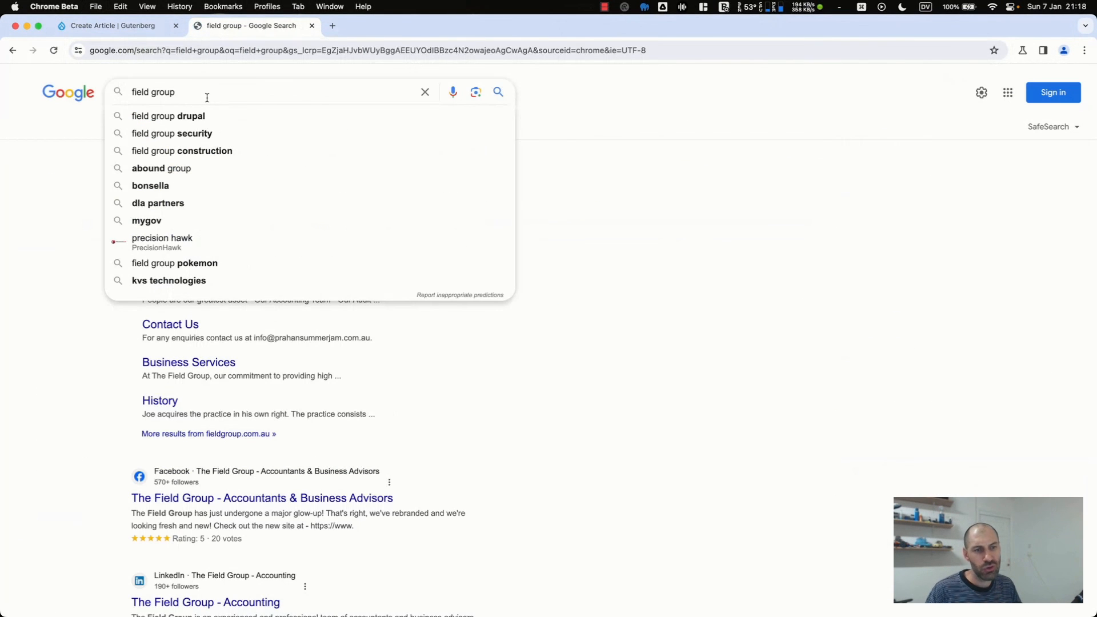
pyautogui.write('drupal')
pyautogui.press('Return')
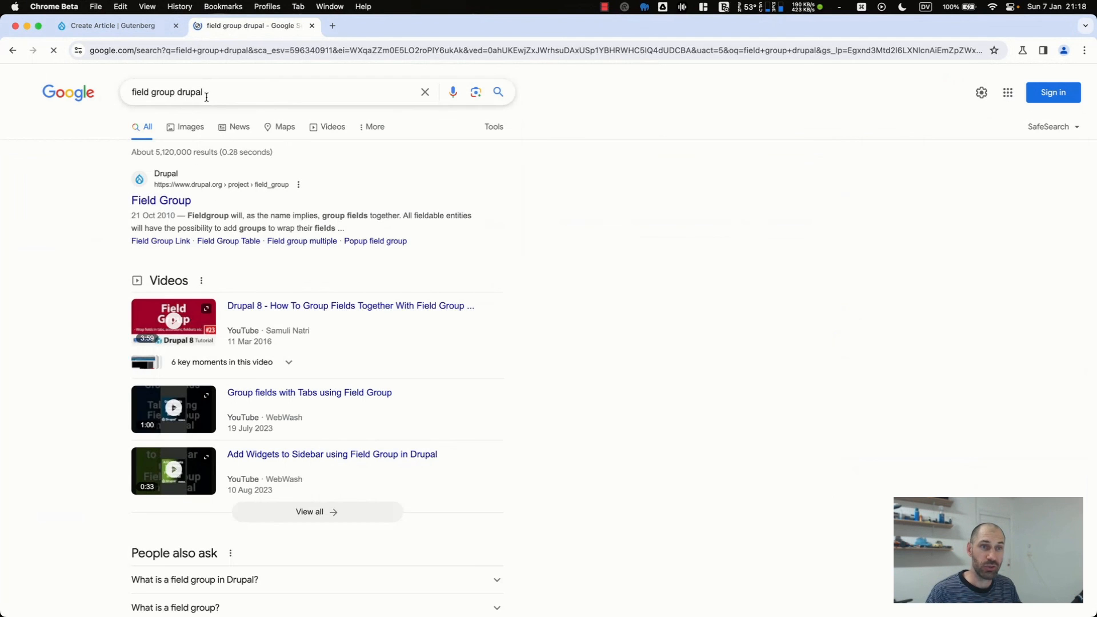